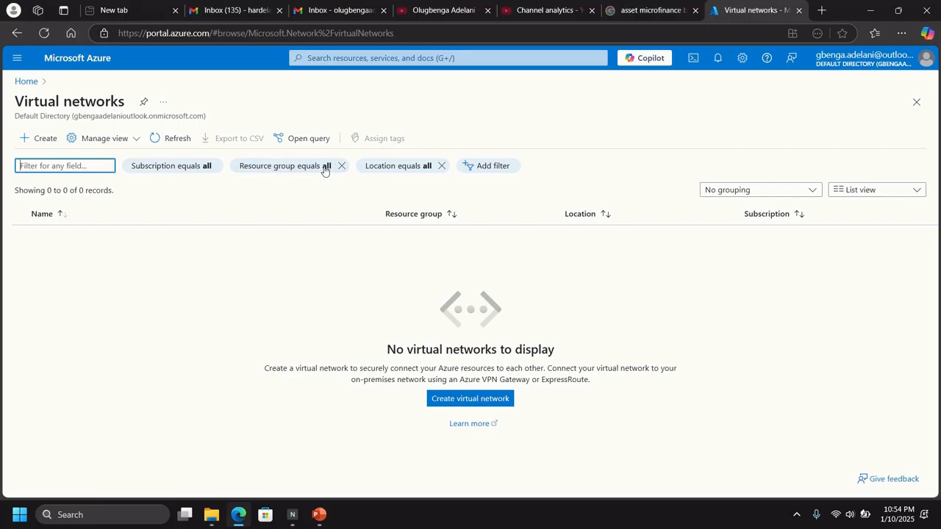
Start a new virtual network under the Pay-As-You-Go subscription and create a new resource group RG1 for it.
{"action": "left_click", "coordinate": [45, 145]}
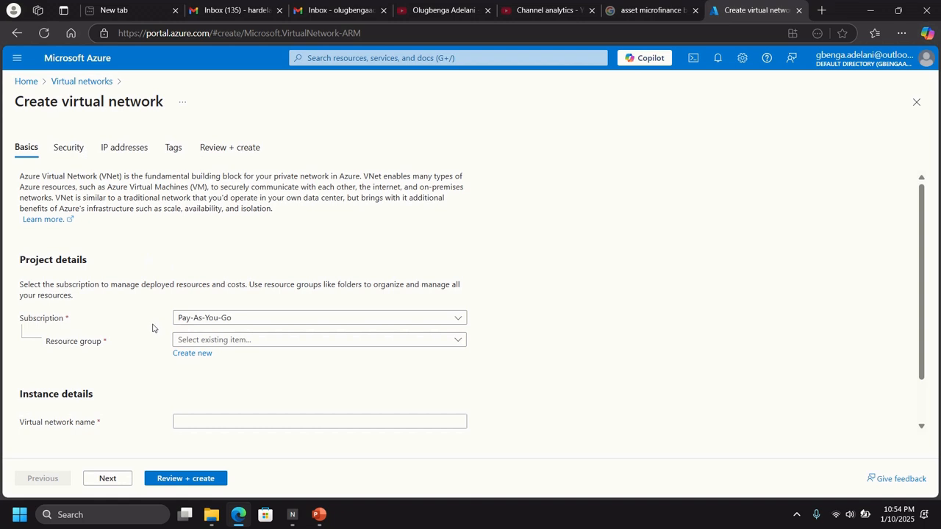
{"action": "scroll", "coordinate": [153, 327], "scroll_direction": "down", "scroll_amount": 1}
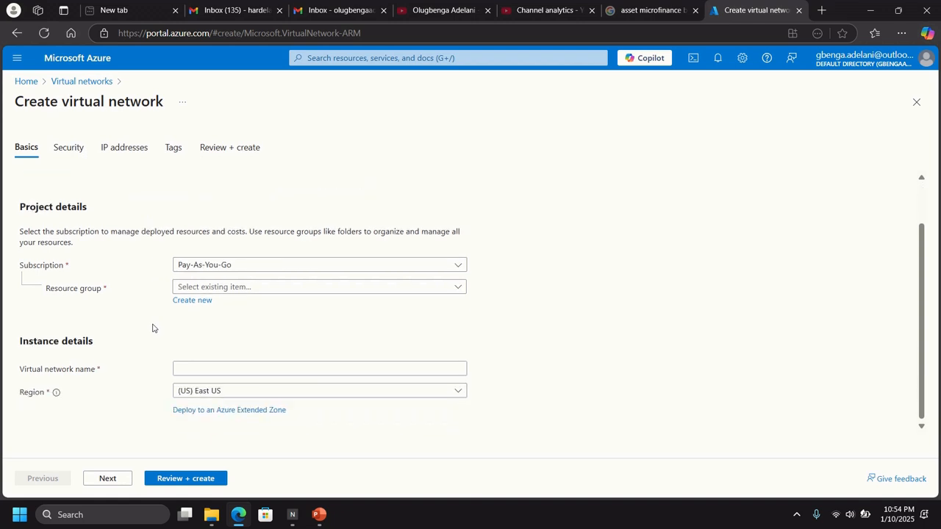
{"action": "left_click", "coordinate": [197, 268]}
{"action": "left_click", "coordinate": [206, 315]}
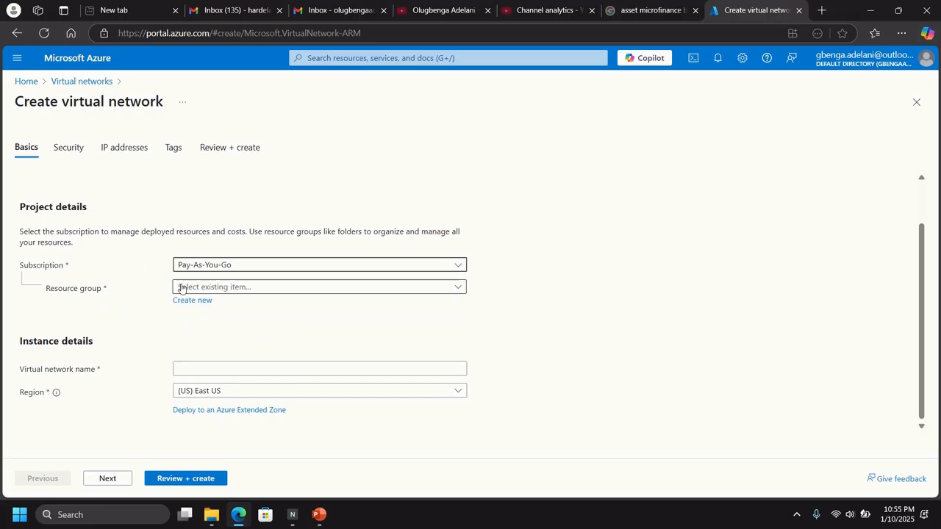
{"action": "left_click", "coordinate": [184, 288]}
{"action": "left_click", "coordinate": [144, 311]}
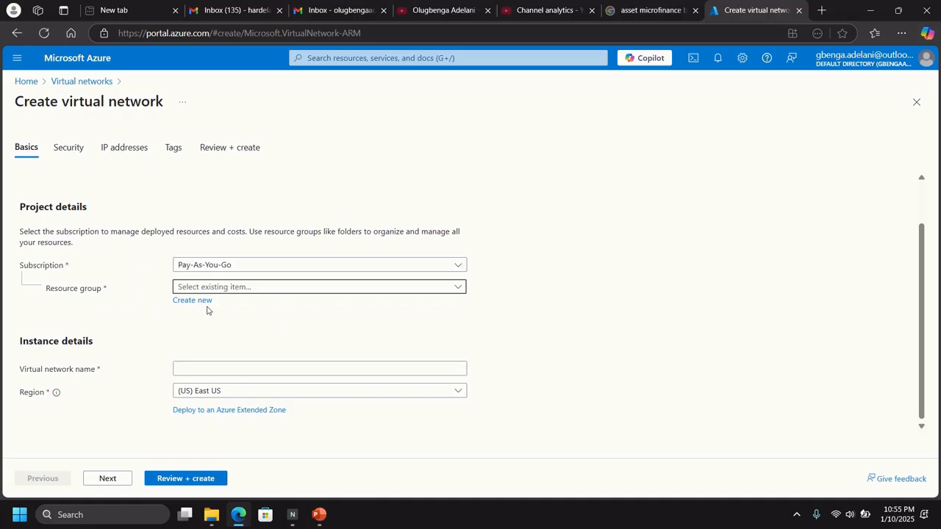
{"action": "left_click", "coordinate": [205, 307]}
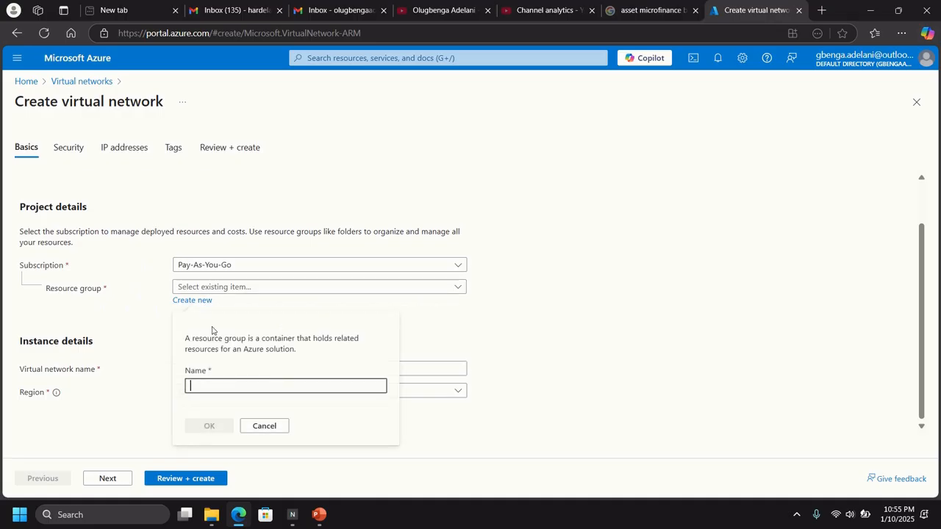
{"action": "type", "text": "RG1"}
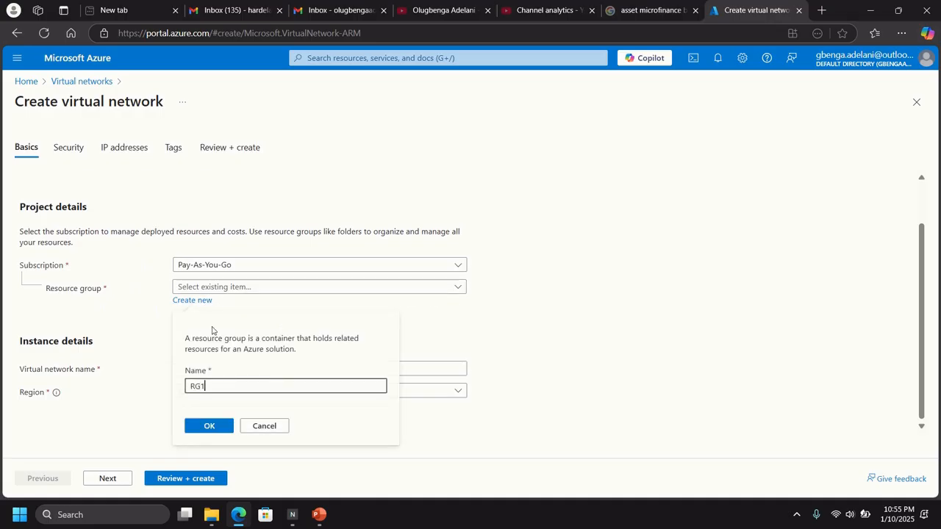
{"action": "left_click", "coordinate": [210, 426]}
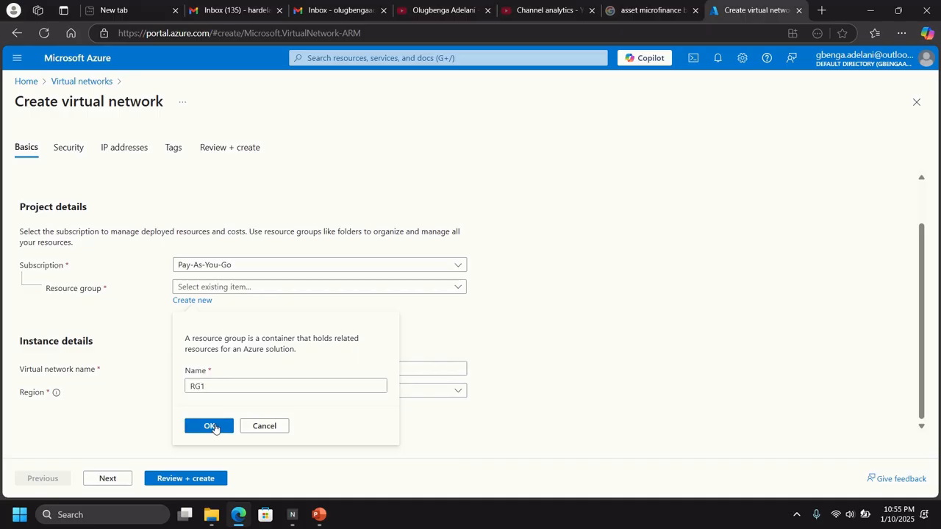
Name the virtual network vnet1, then review and create it with the remaining default settings.
{"action": "left_click", "coordinate": [192, 368]}
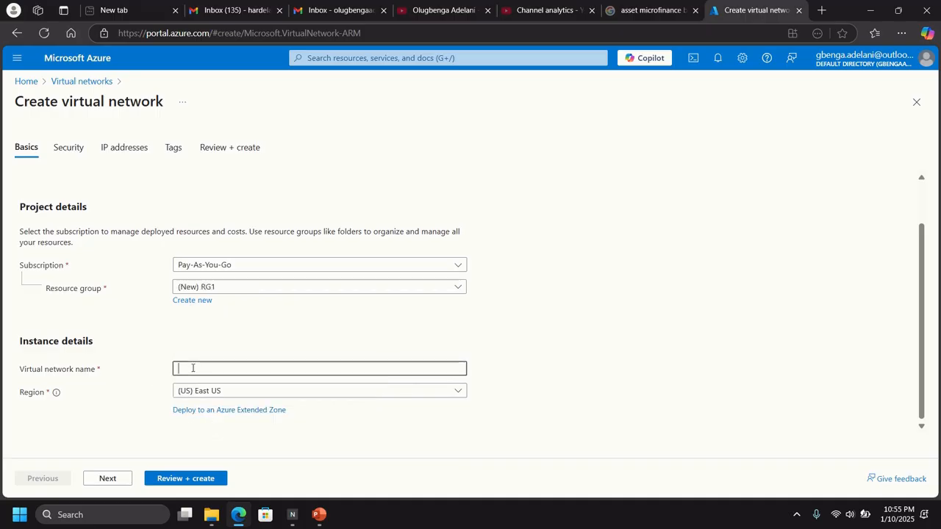
{"action": "type", "text": "vnet1"}
{"action": "left_click", "coordinate": [183, 476]}
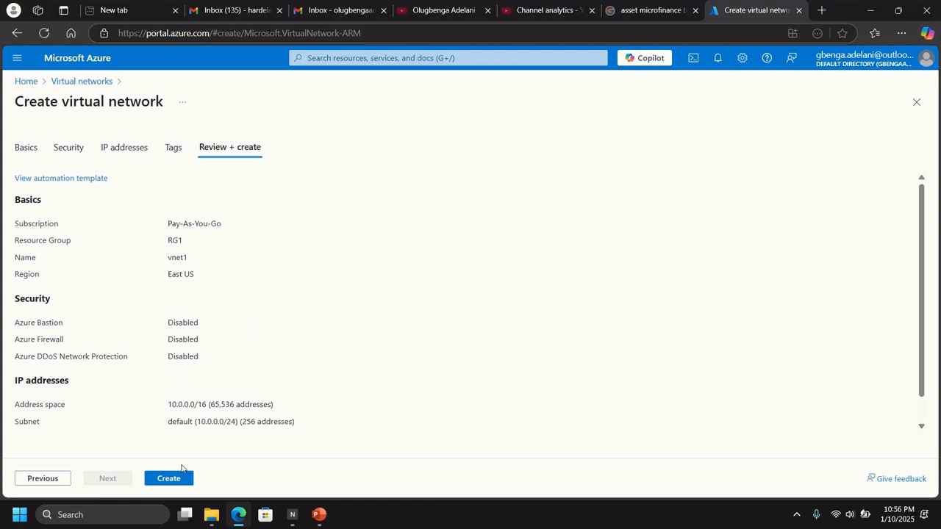
{"action": "left_click", "coordinate": [168, 480]}
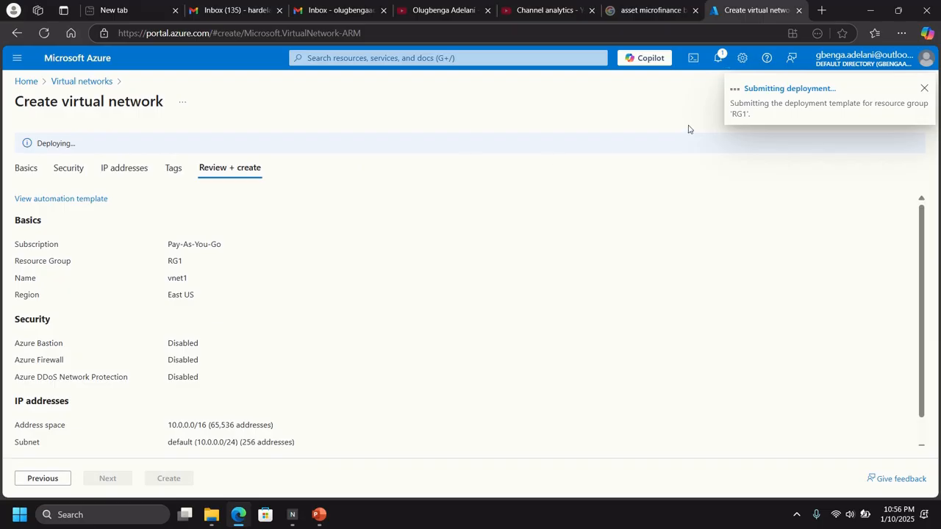
Check the deployment's progress in the notifications and open the deployed vnet1 resource.
{"action": "left_click", "coordinate": [718, 58]}
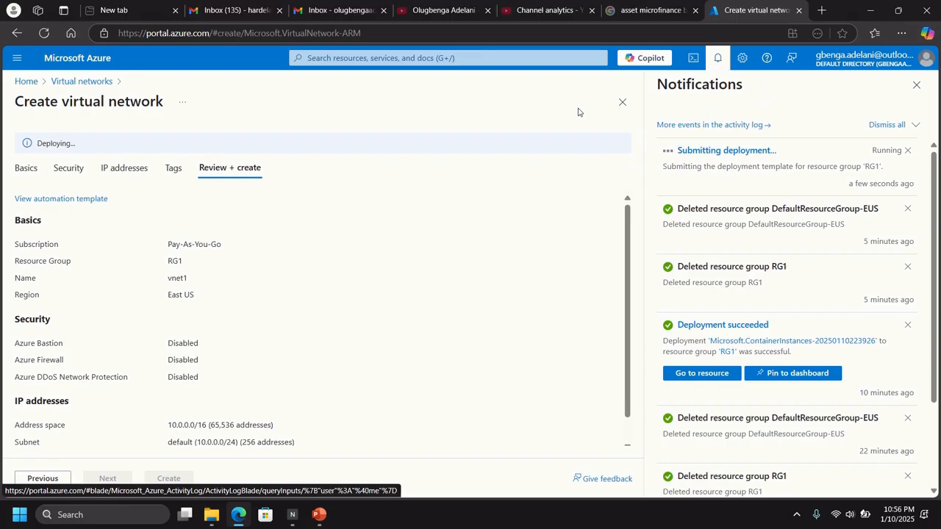
{"action": "left_click", "coordinate": [717, 58]}
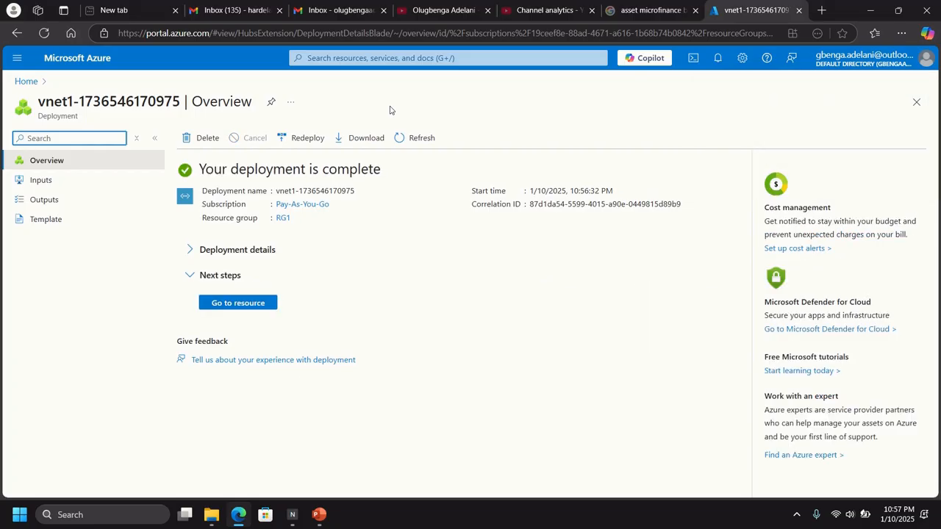
{"action": "left_click", "coordinate": [234, 305]}
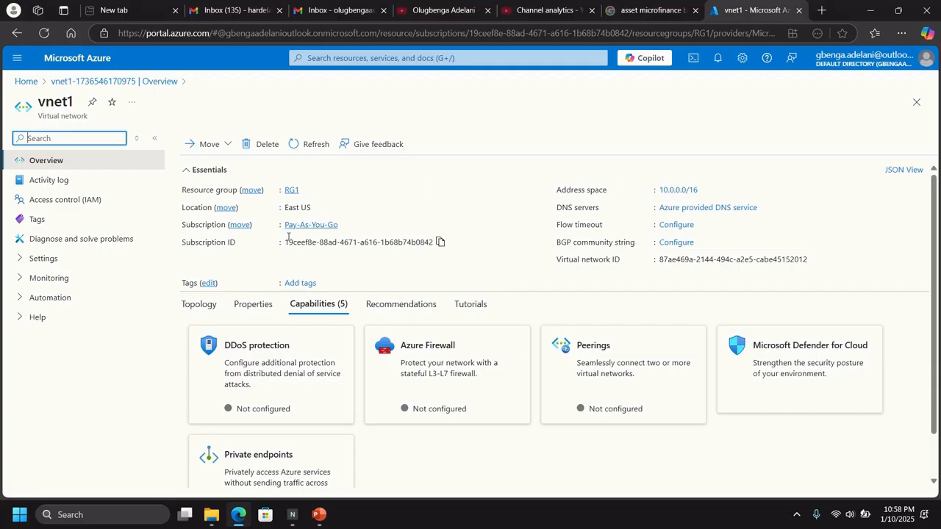
Search the portal for "virt", open the Virtual machines service and start creating an Azure virtual machine.
{"action": "left_click", "coordinate": [317, 58]}
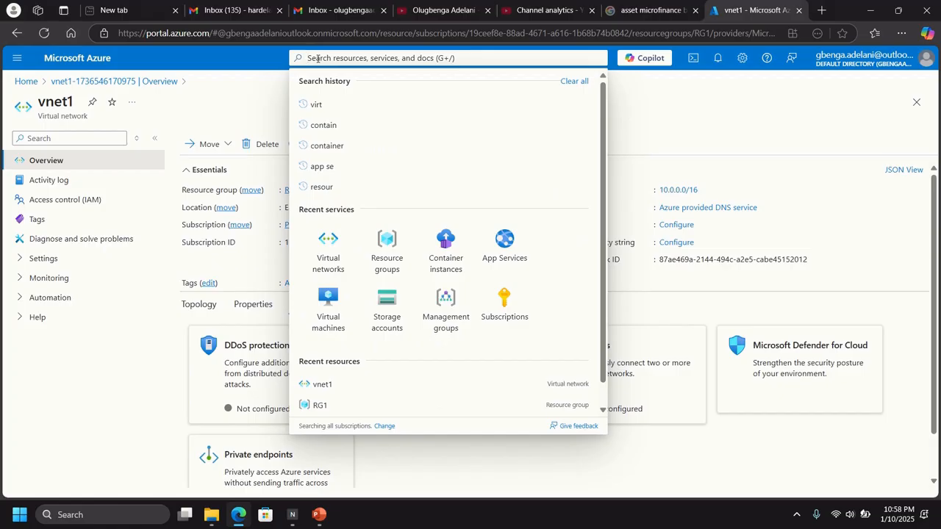
{"action": "type", "text": "virt"}
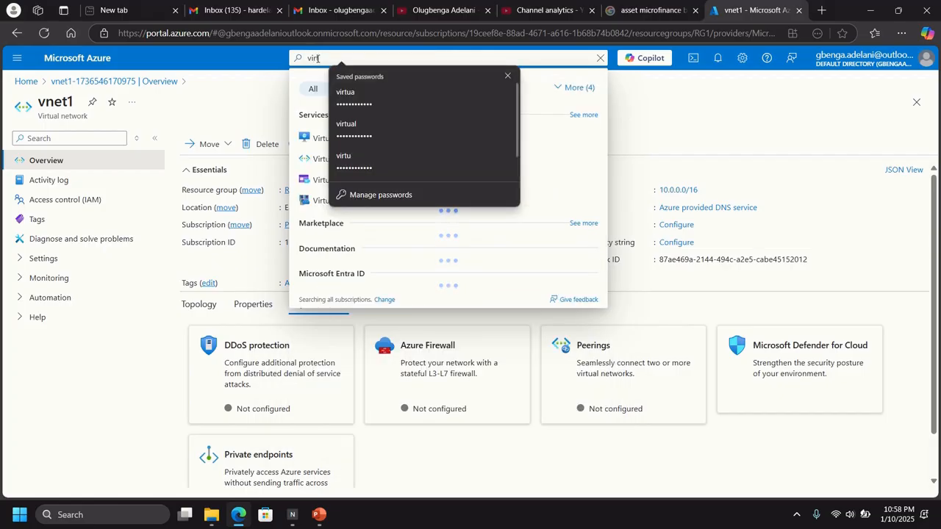
{"action": "left_click", "coordinate": [507, 75]}
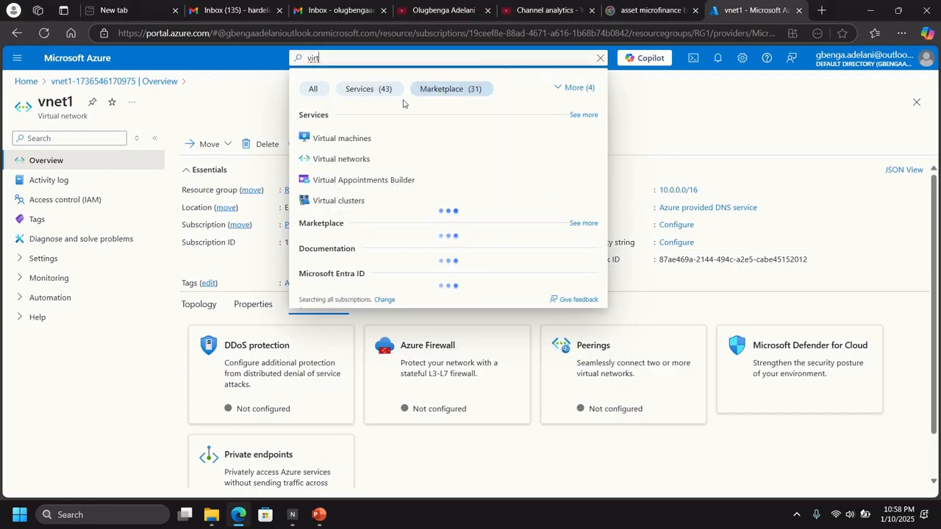
{"action": "left_click", "coordinate": [350, 139]}
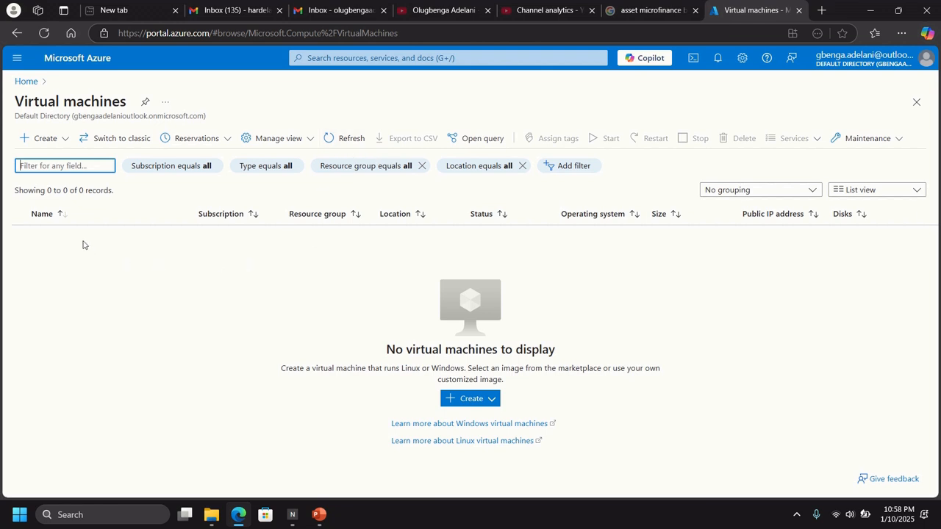
{"action": "left_click", "coordinate": [44, 140]}
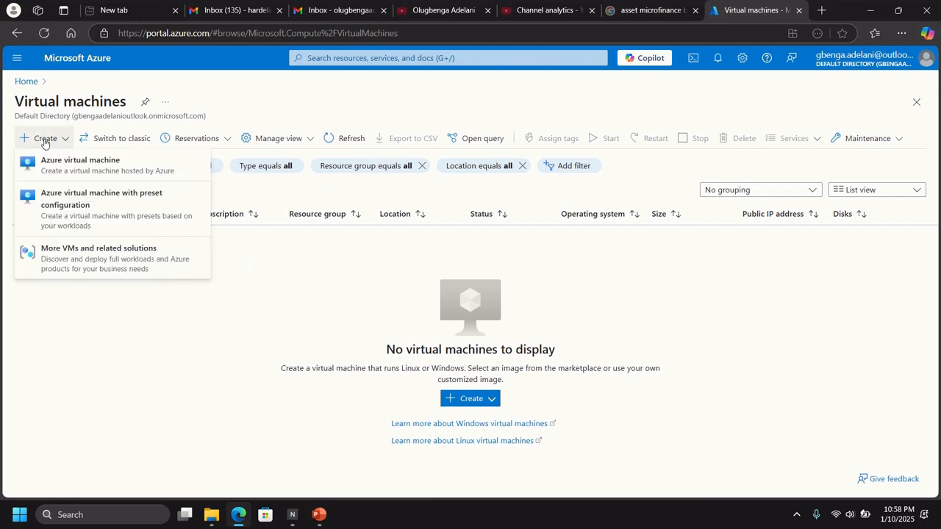
{"action": "left_click", "coordinate": [63, 167]}
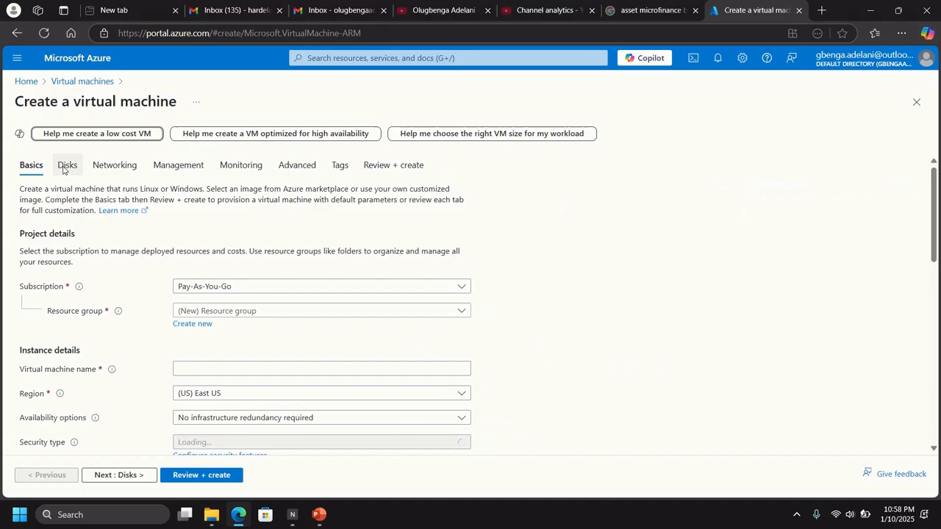
Assign the virtual machine to the existing resource group RG1 and name it vm1.
{"action": "scroll", "coordinate": [118, 250], "scroll_direction": "down", "scroll_amount": 2}
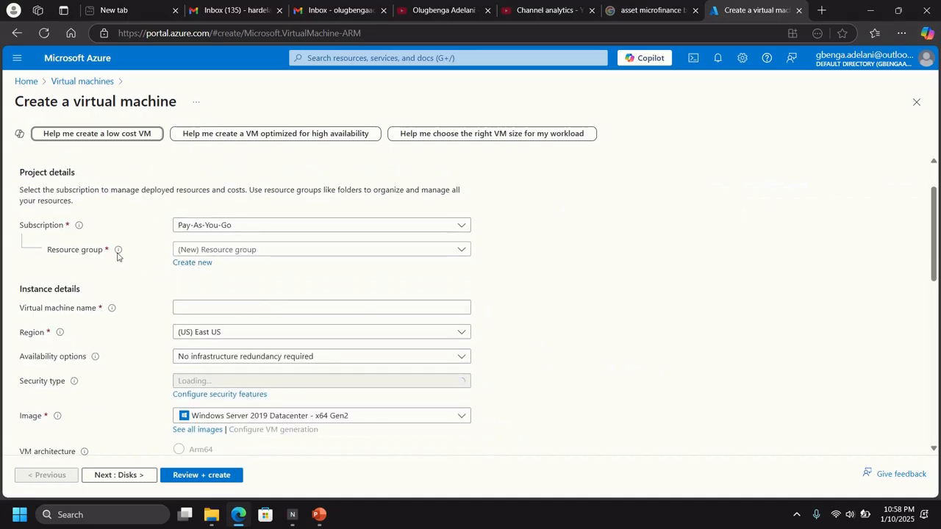
{"action": "scroll", "coordinate": [120, 257], "scroll_direction": "up", "scroll_amount": 1}
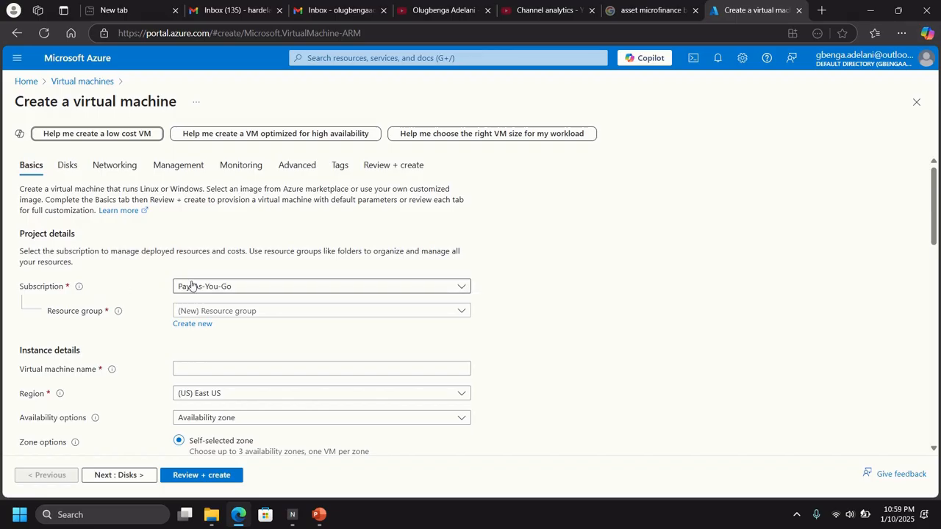
{"action": "left_click", "coordinate": [208, 312]}
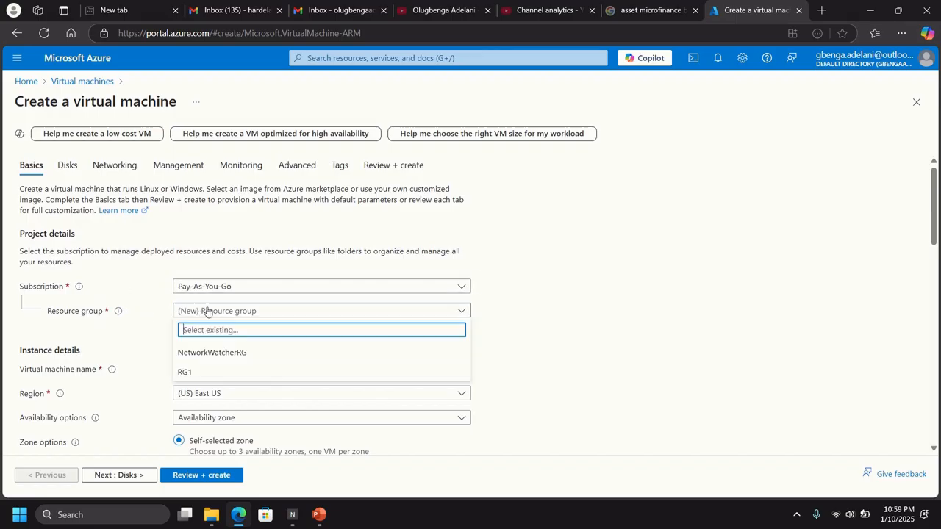
{"action": "left_click", "coordinate": [186, 372]}
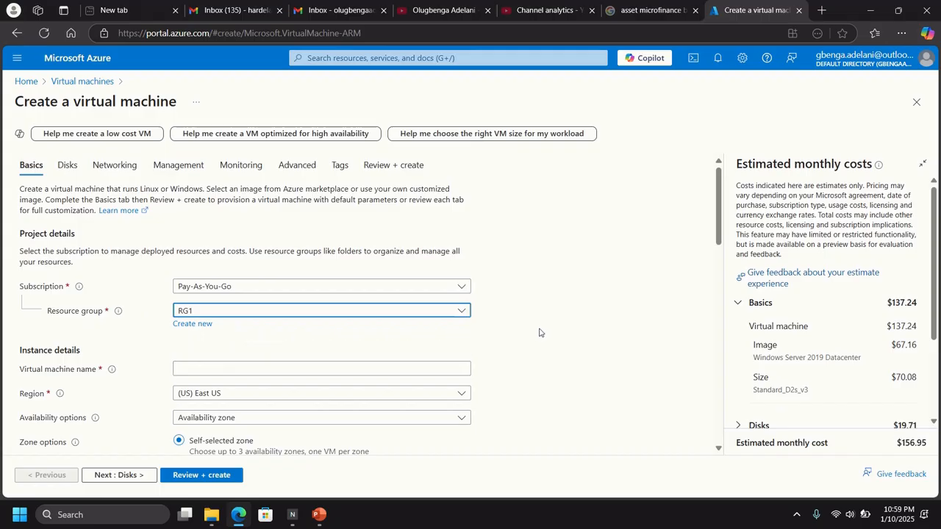
{"action": "scroll", "coordinate": [539, 333], "scroll_direction": "down", "scroll_amount": 1}
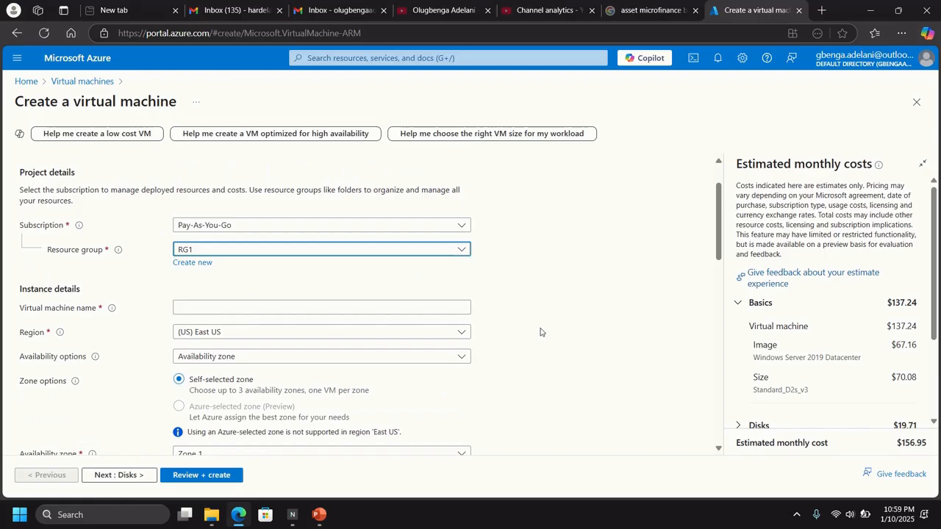
{"action": "left_click", "coordinate": [189, 304]}
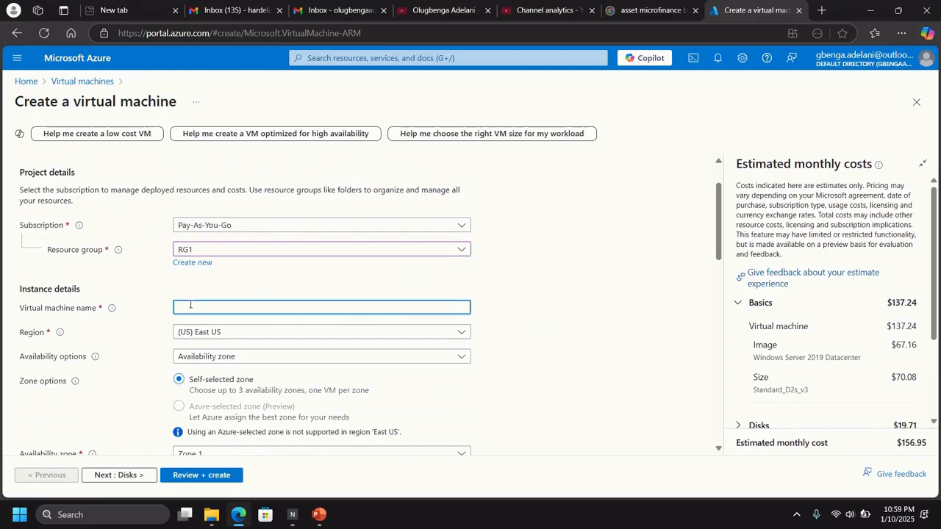
{"action": "type", "text": "vm1"}
Set the virtual machine's availability options to No infrastructure redundancy required.
{"action": "scroll", "coordinate": [504, 320], "scroll_direction": "down", "scroll_amount": 1}
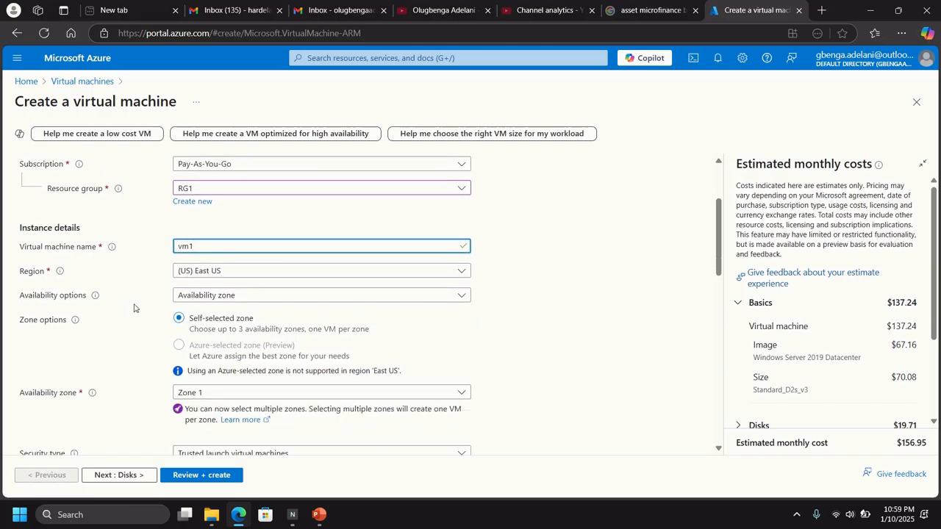
{"action": "left_click", "coordinate": [186, 296]}
{"action": "left_click", "coordinate": [201, 314]}
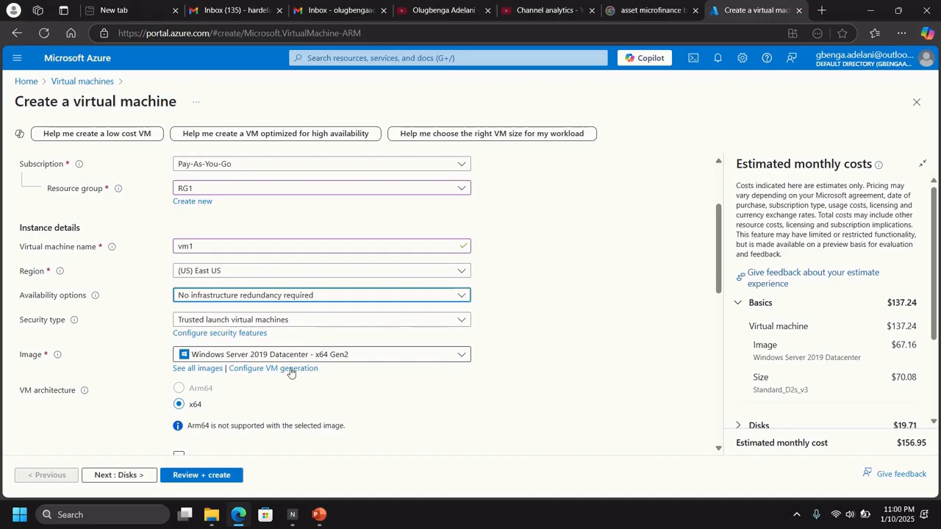
Set the administrator account's username to azureuser.
{"action": "scroll", "coordinate": [365, 379], "scroll_direction": "down", "scroll_amount": 2}
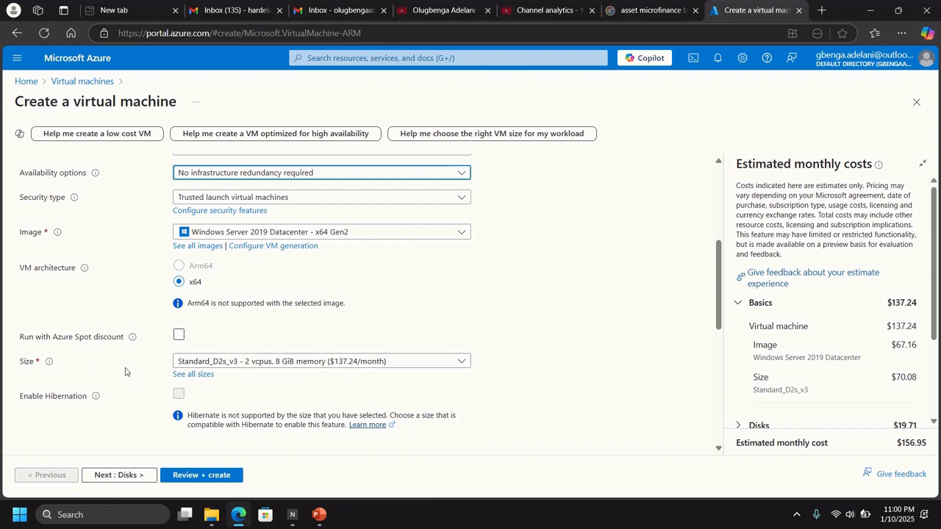
{"action": "scroll", "coordinate": [125, 369], "scroll_direction": "down", "scroll_amount": 3}
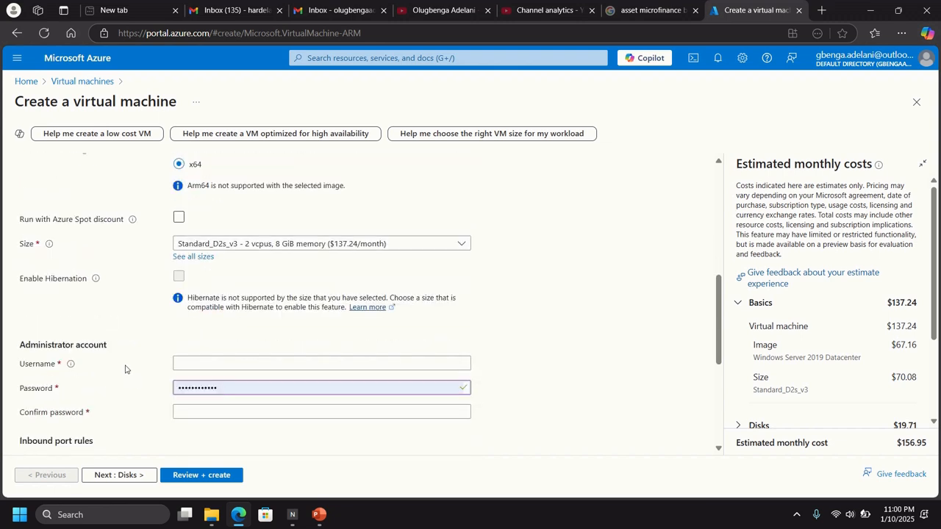
{"action": "left_click", "coordinate": [198, 294]}
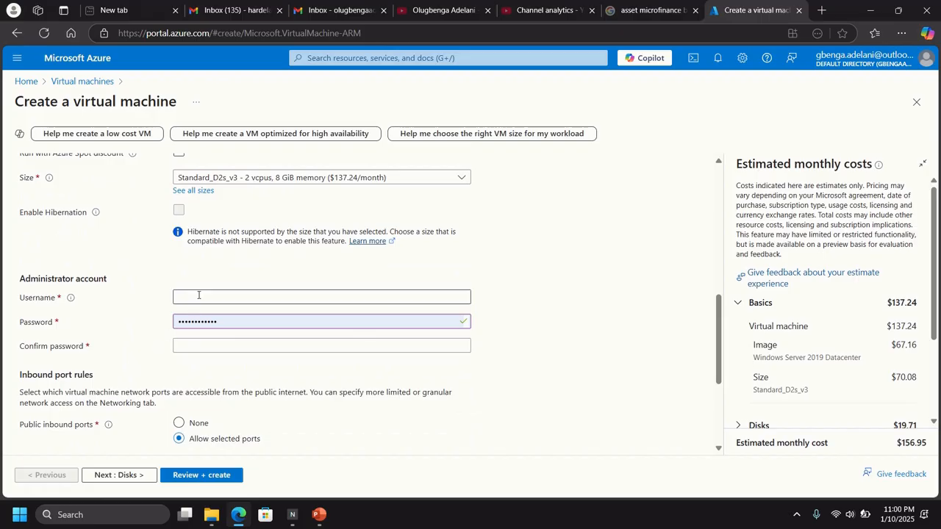
{"action": "type", "text": "az"}
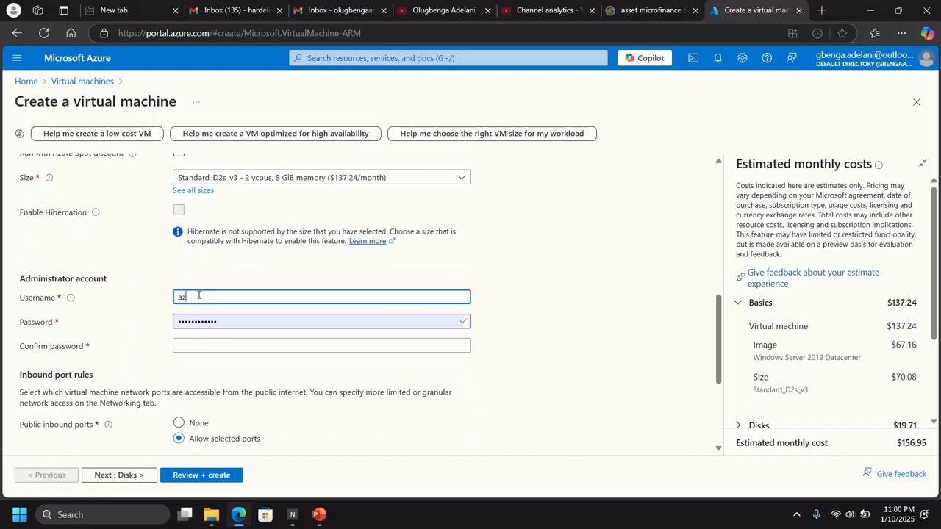
{"action": "type", "text": "ureuser"}
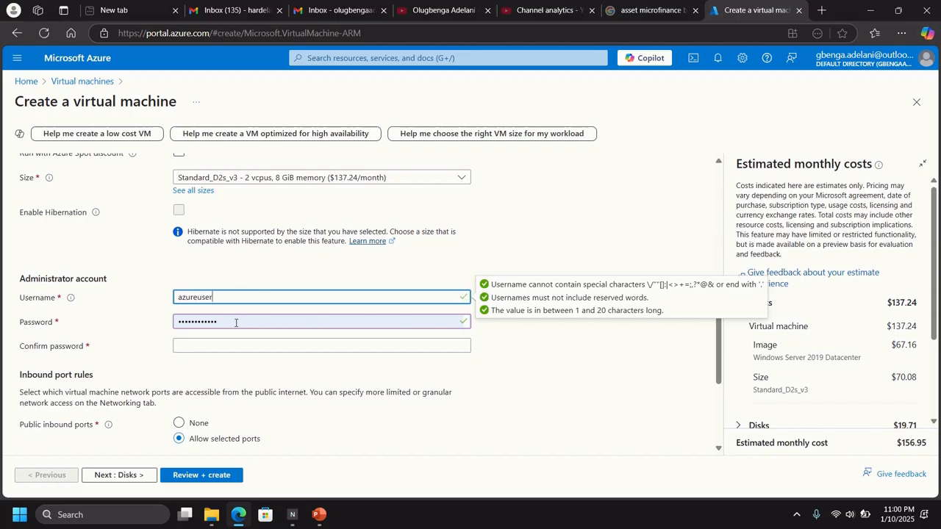
Replace the prefilled administrator account password and enter the same password again to confirm it.
{"action": "left_click_drag", "start_coordinate": [236, 323], "coordinate": [154, 325]}
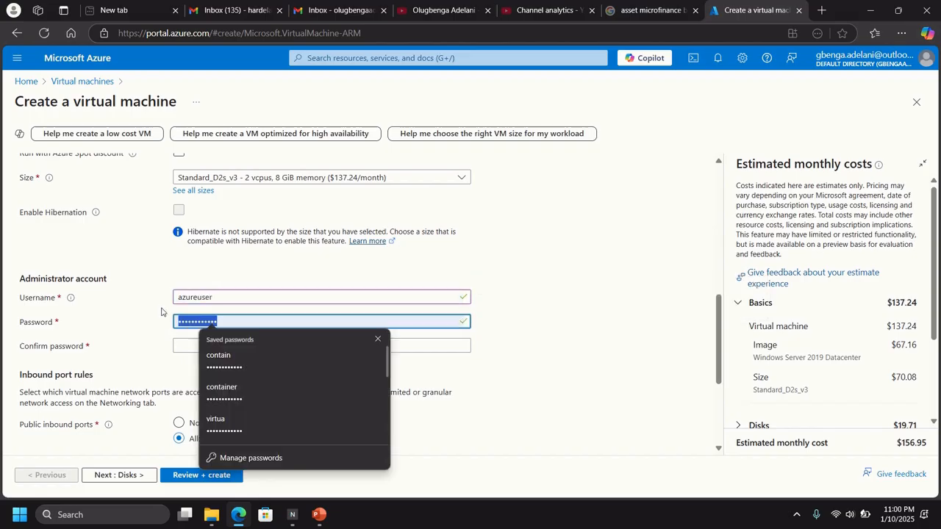
{"action": "type", "text": "•••••••"}
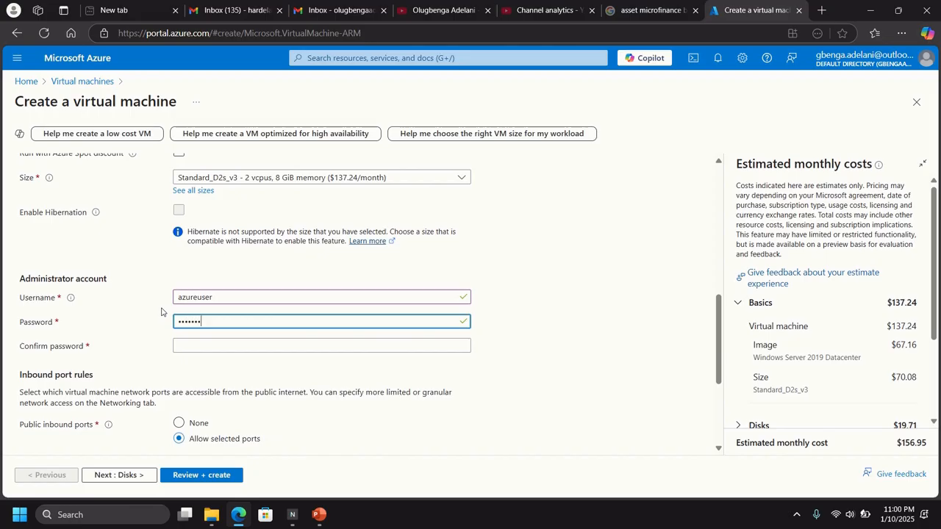
{"action": "type", "text": "•••"}
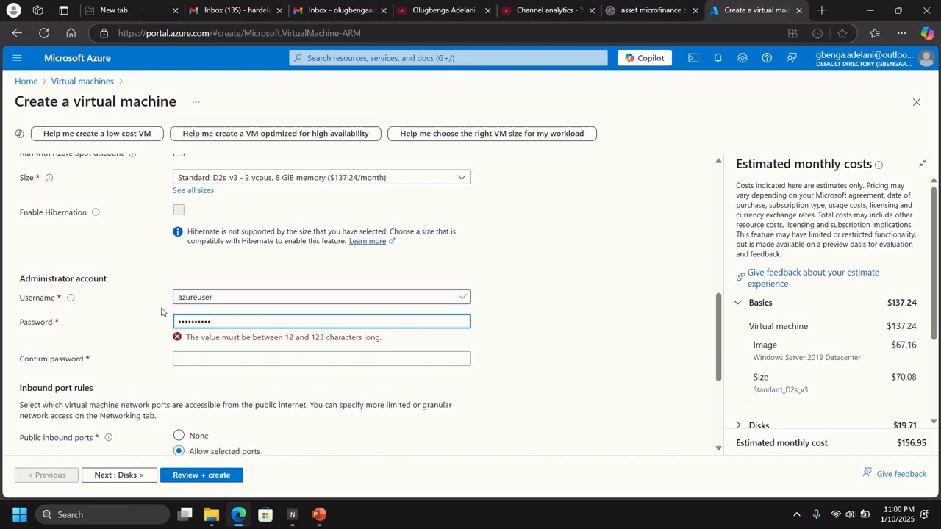
{"action": "type", "text": "••"}
{"action": "key", "text": "Tab"}
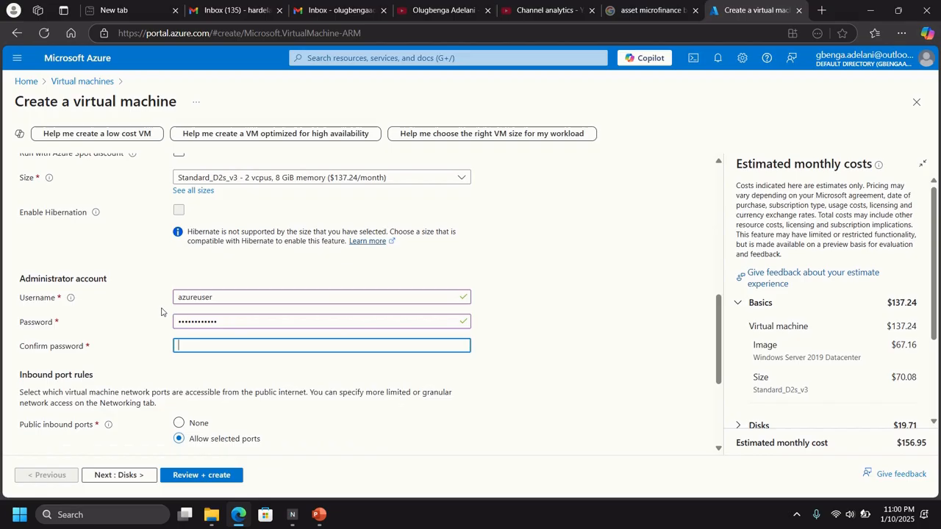
{"action": "type", "text": "••••••••••••"}
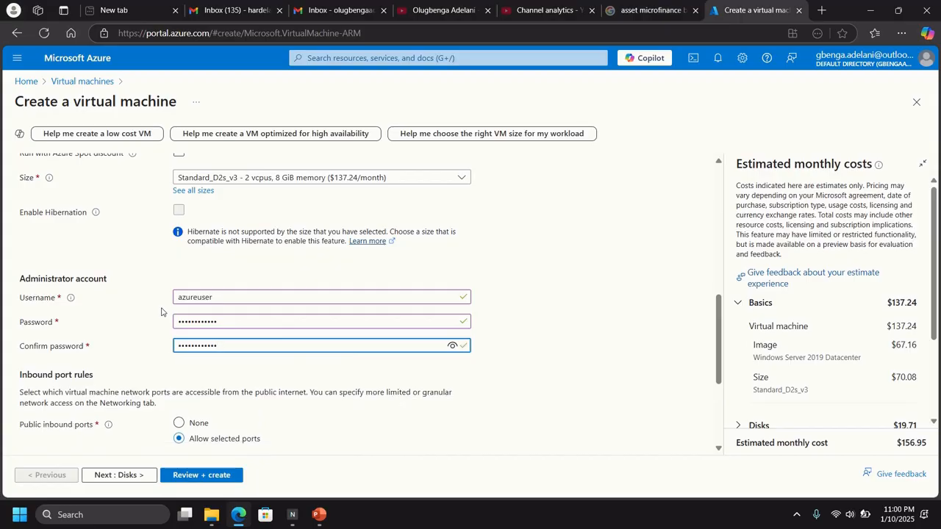
In the networking settings, select vnet1 as the virtual machine's virtual network.
{"action": "scroll", "coordinate": [163, 360], "scroll_direction": "down", "scroll_amount": 3}
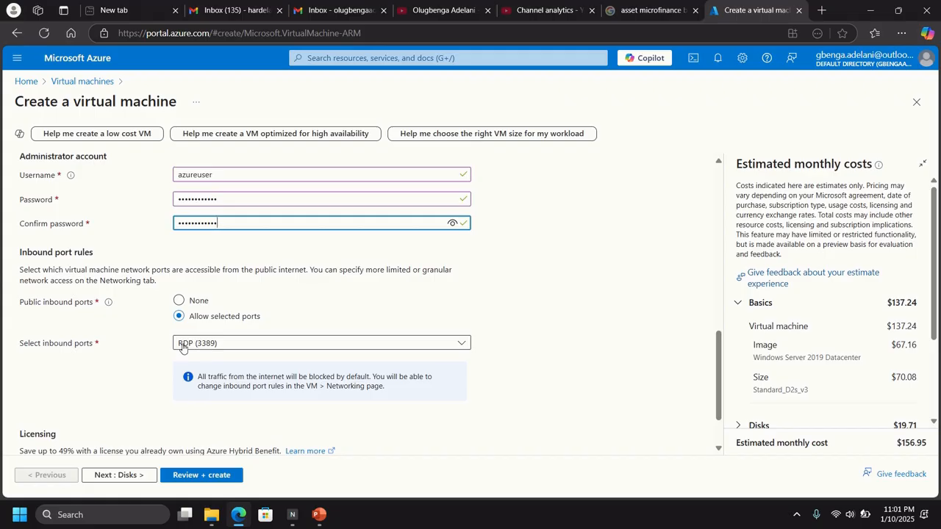
{"action": "scroll", "coordinate": [225, 246], "scroll_direction": "up", "scroll_amount": 10}
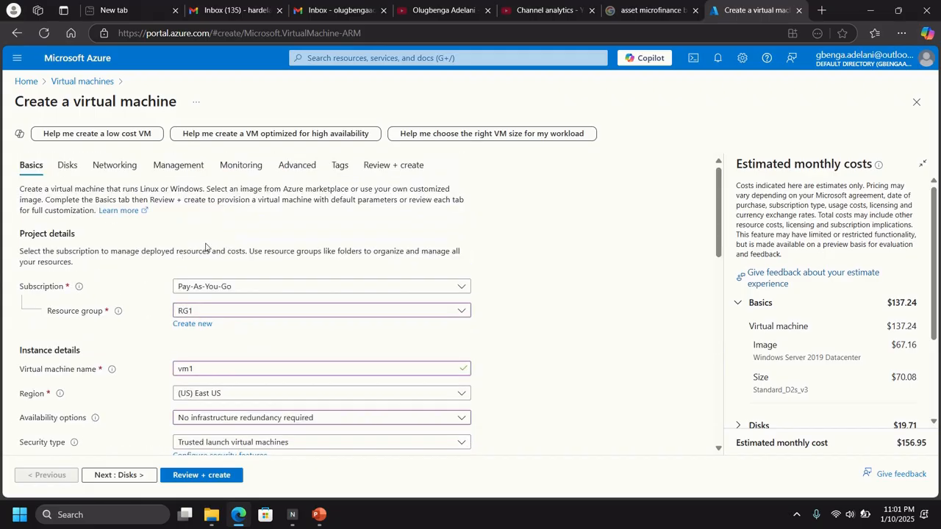
{"action": "left_click", "coordinate": [107, 169]}
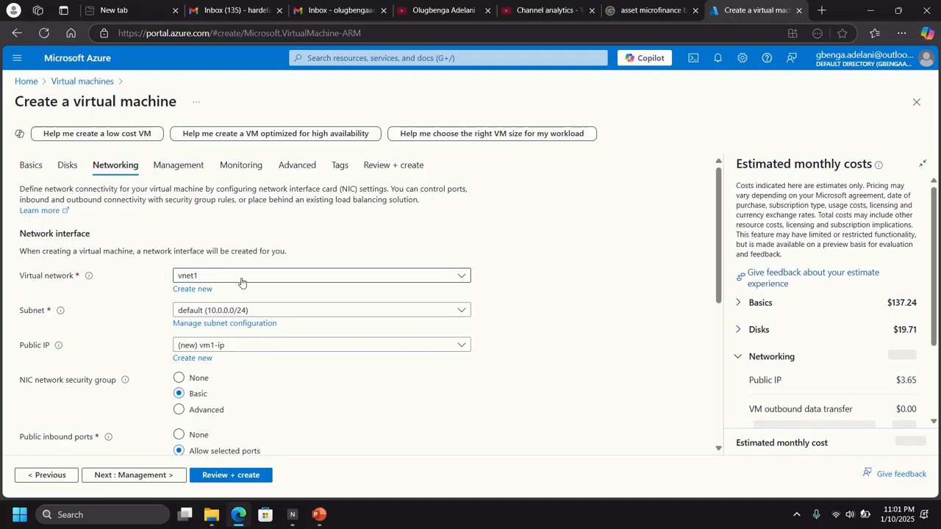
{"action": "left_click", "coordinate": [224, 277]}
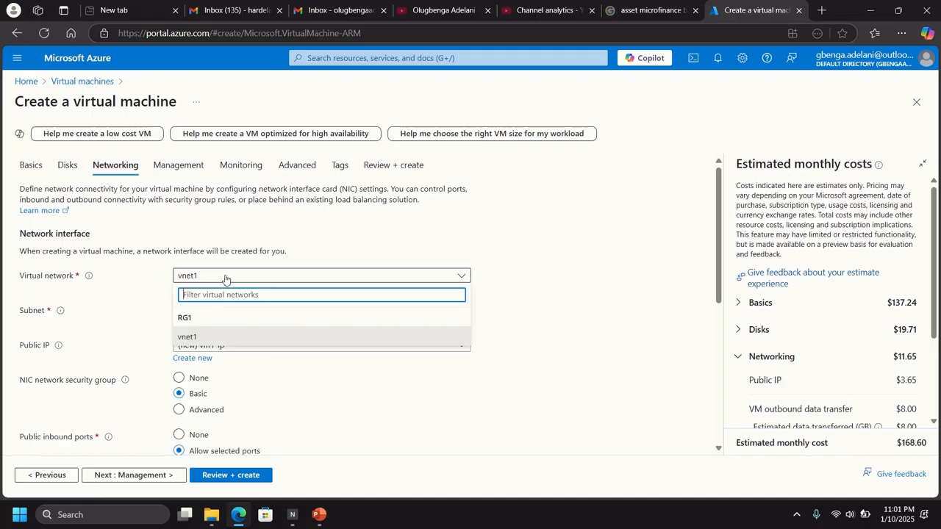
{"action": "left_click", "coordinate": [212, 339]}
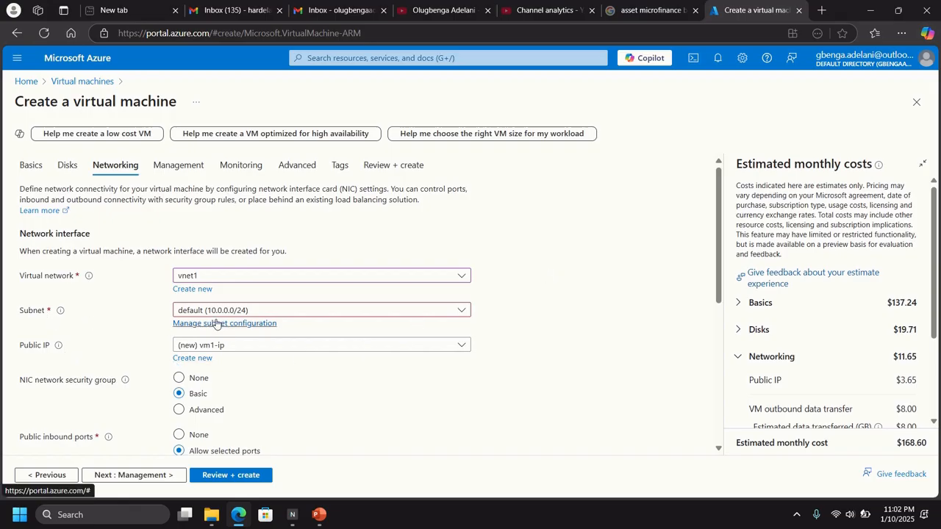
Validate the virtual machine's configuration and create vm1.
{"action": "scroll", "coordinate": [546, 308], "scroll_direction": "down", "scroll_amount": 1}
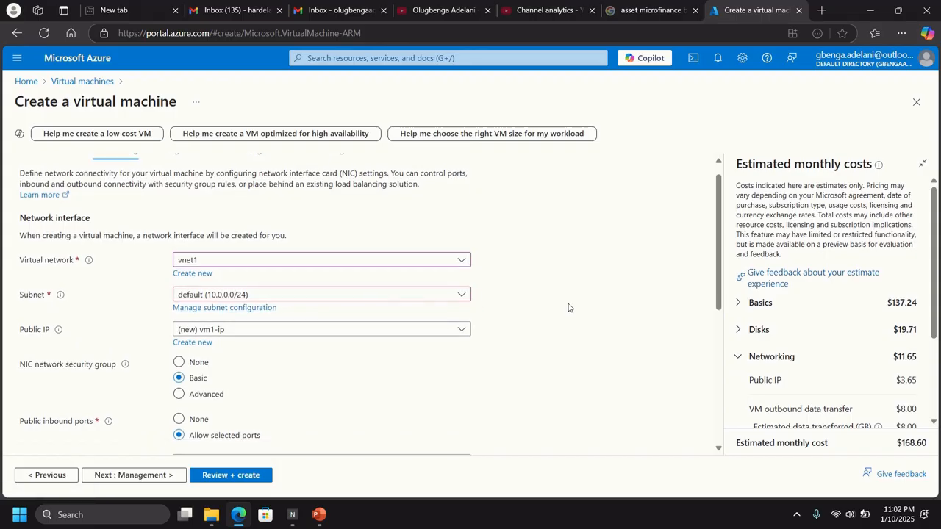
{"action": "left_click", "coordinate": [213, 476]}
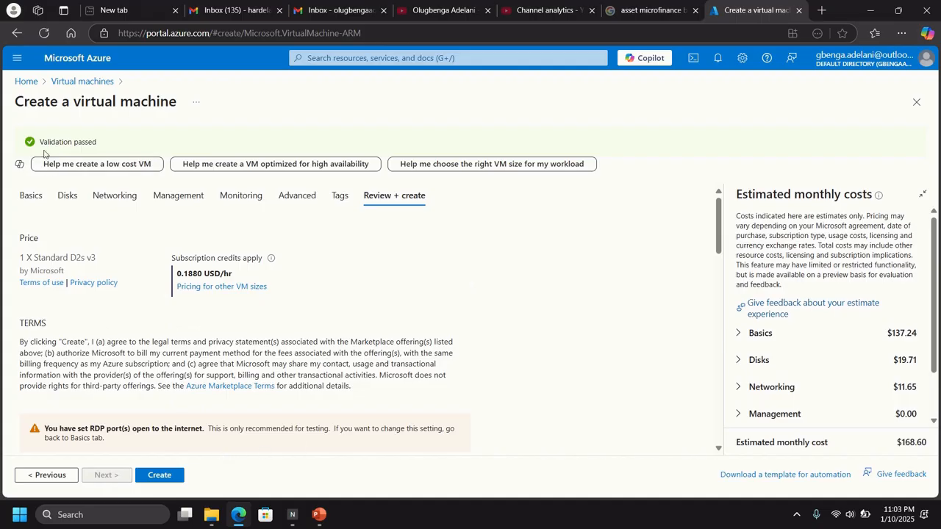
{"action": "left_click", "coordinate": [156, 477]}
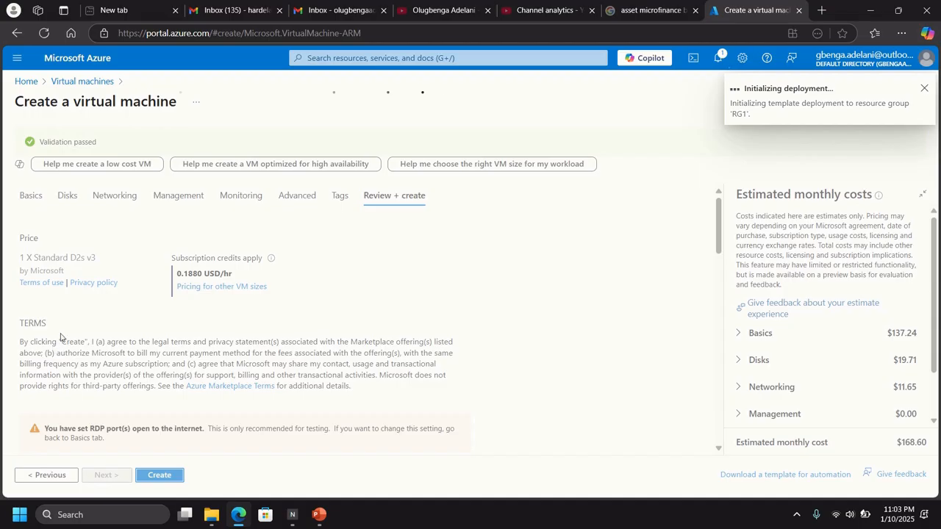
Search the portal for "vir" and open the Virtual machines service, discarding the unsaved edits of the creation form.
{"action": "left_click", "coordinate": [327, 58]}
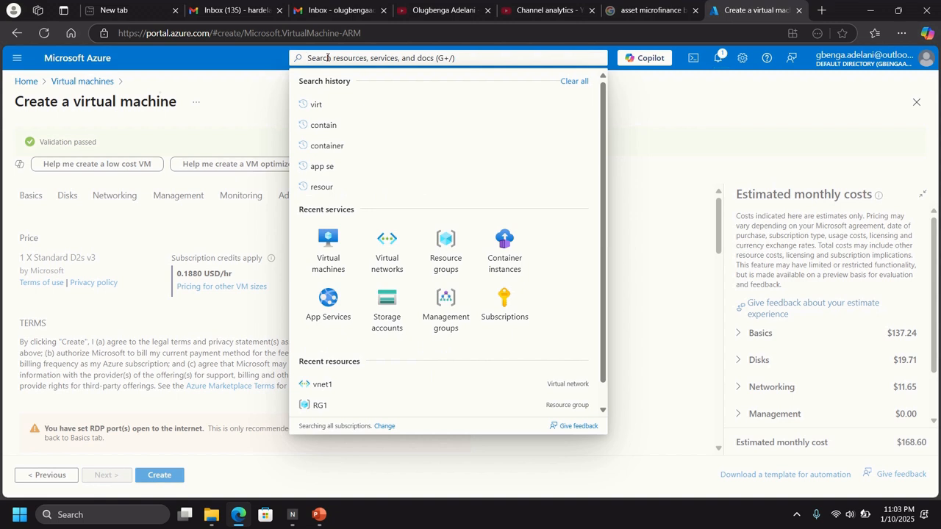
{"action": "type", "text": "v"}
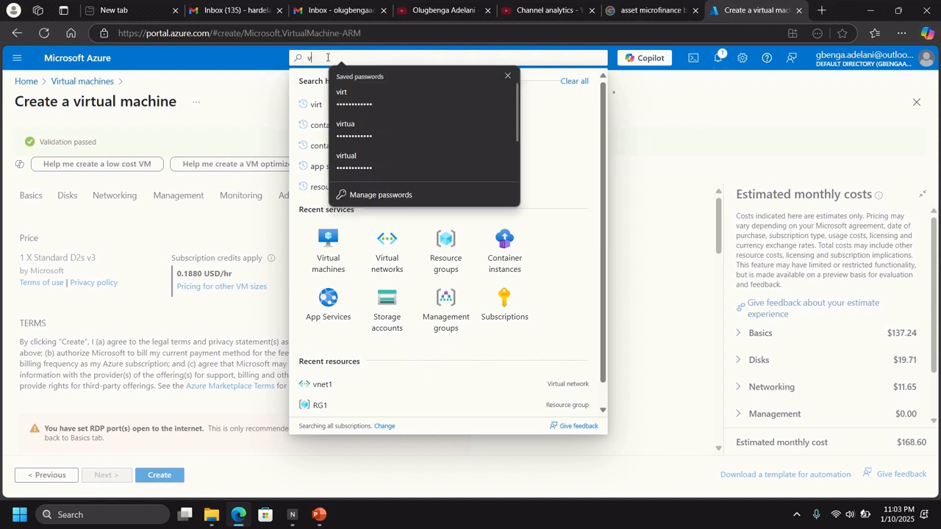
{"action": "type", "text": "ir"}
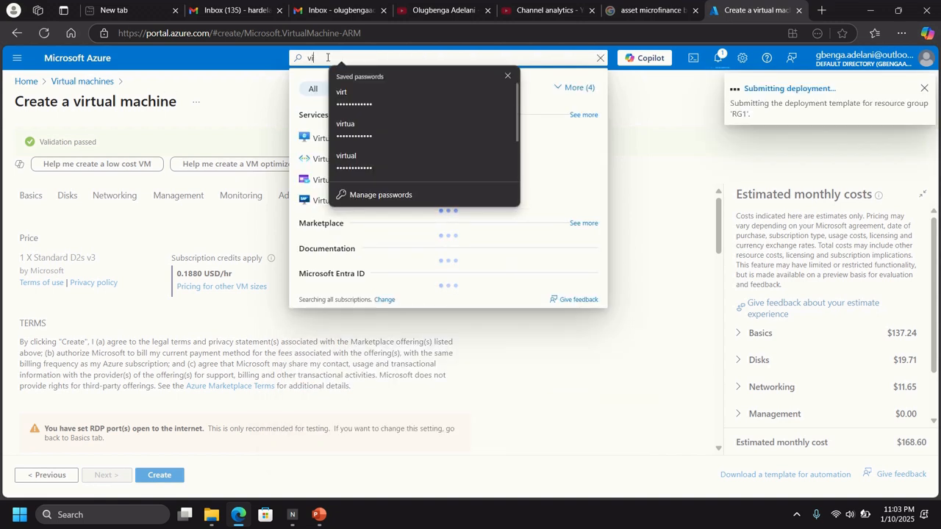
{"action": "left_click", "coordinate": [507, 76]}
{"action": "left_click", "coordinate": [343, 138]}
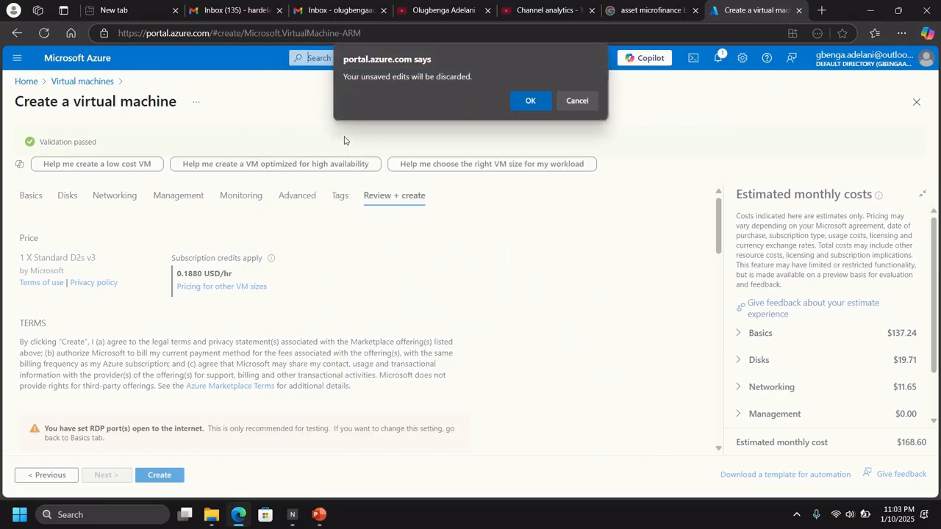
{"action": "left_click", "coordinate": [528, 101]}
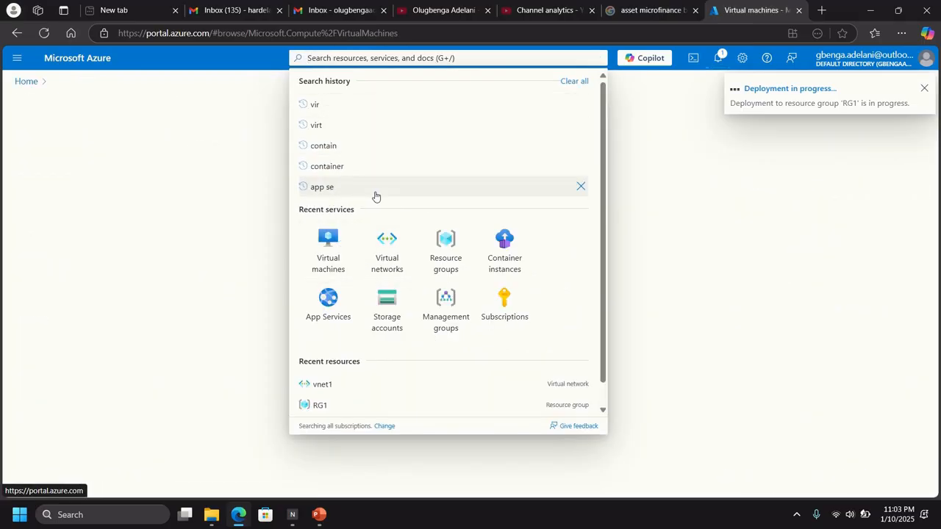
{"action": "left_click", "coordinate": [336, 239]}
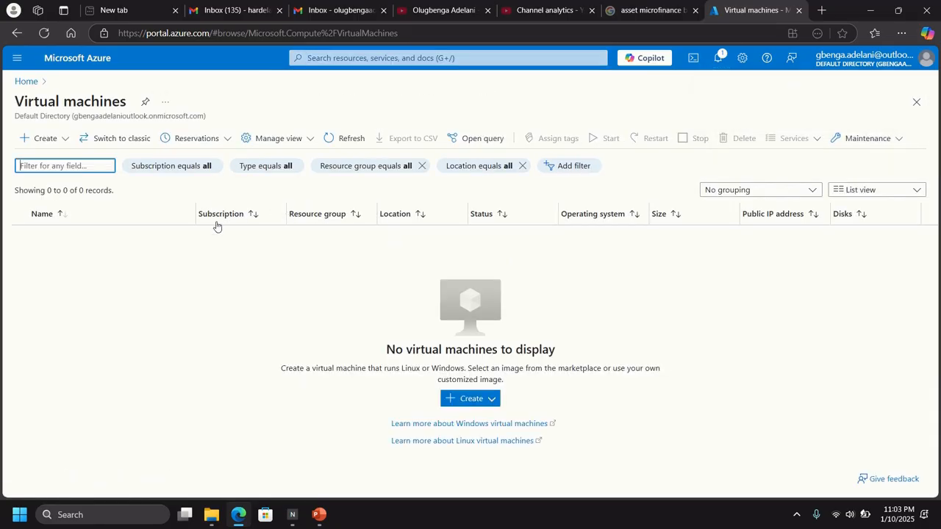
Refresh the list of virtual machines and check the deployment's progress in the notifications.
{"action": "left_click", "coordinate": [347, 140]}
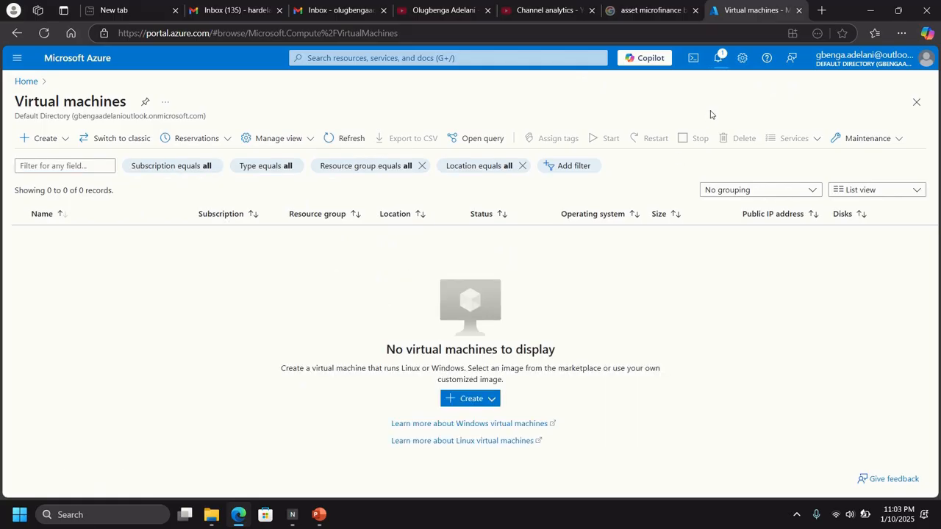
{"action": "left_click", "coordinate": [718, 58]}
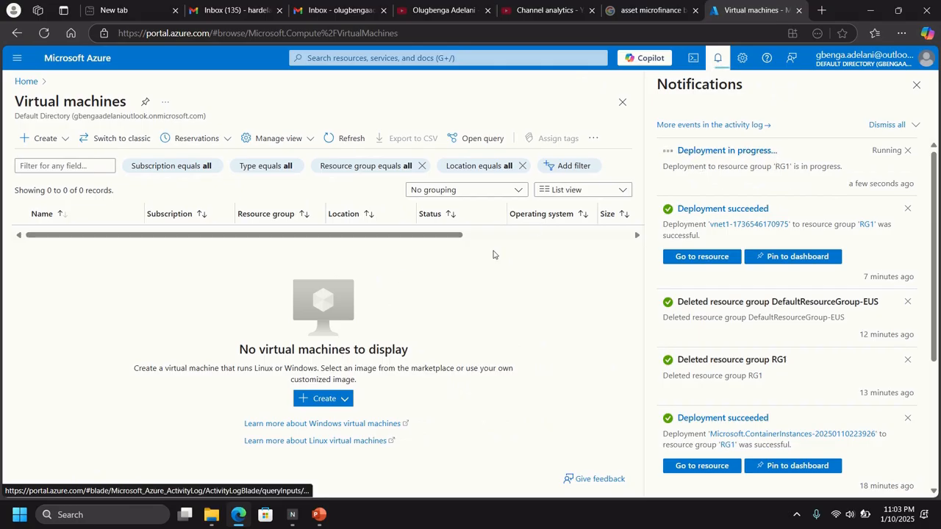
{"action": "left_click", "coordinate": [55, 145]}
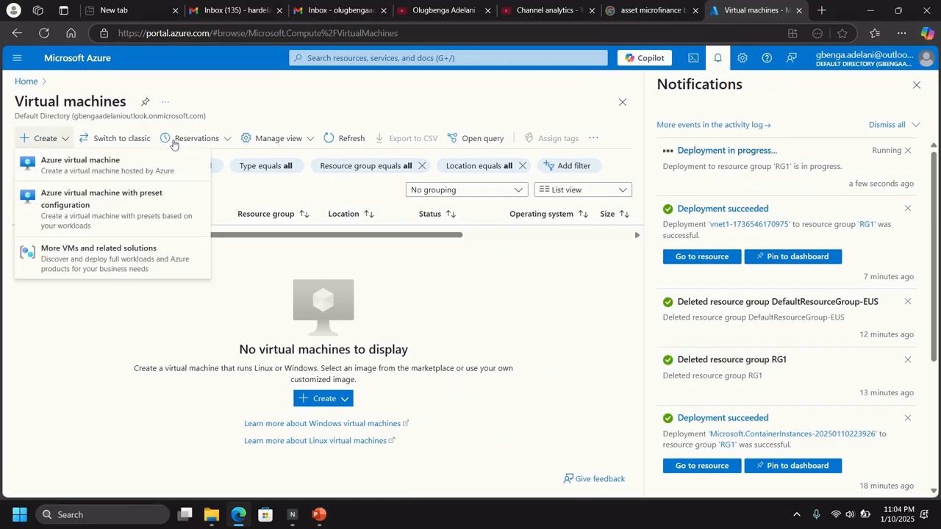
{"action": "left_click", "coordinate": [916, 85]}
Start creating another Azure virtual machine in the existing resource group RG1 and name it vm2.
{"action": "left_click", "coordinate": [50, 141]}
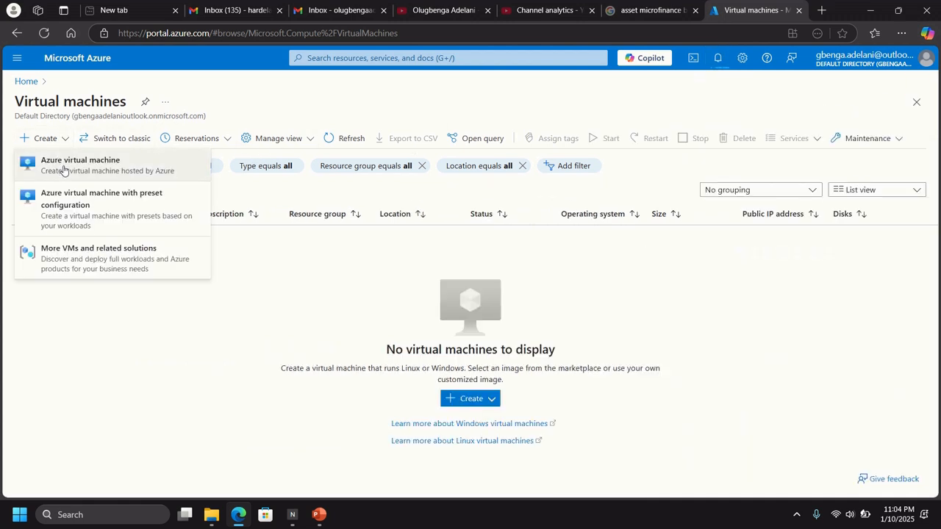
{"action": "left_click", "coordinate": [63, 169]}
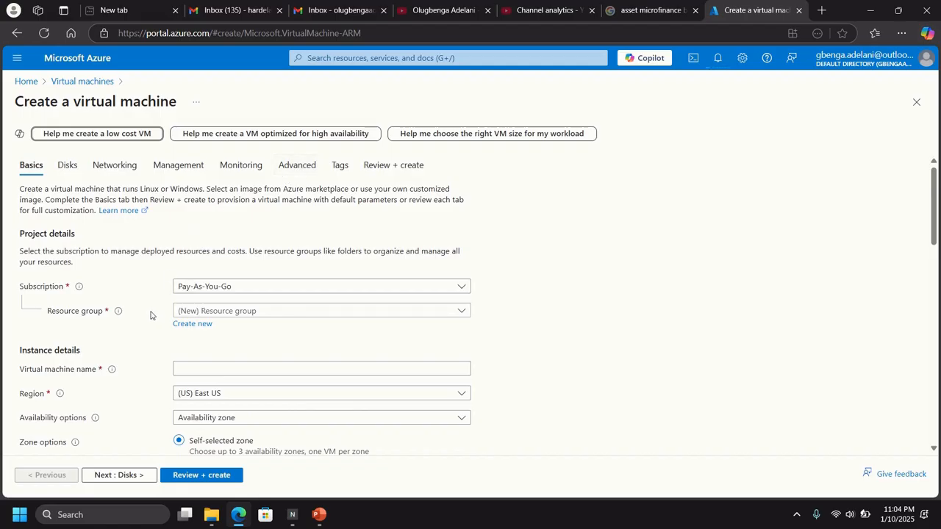
{"action": "left_click", "coordinate": [207, 310]}
{"action": "left_click", "coordinate": [194, 370]}
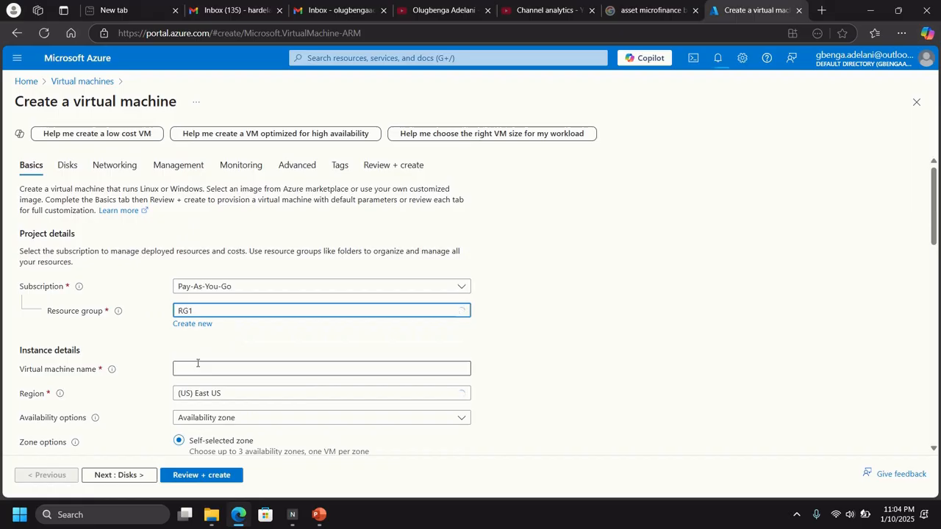
{"action": "left_click", "coordinate": [197, 362]}
{"action": "type", "text": "v"}
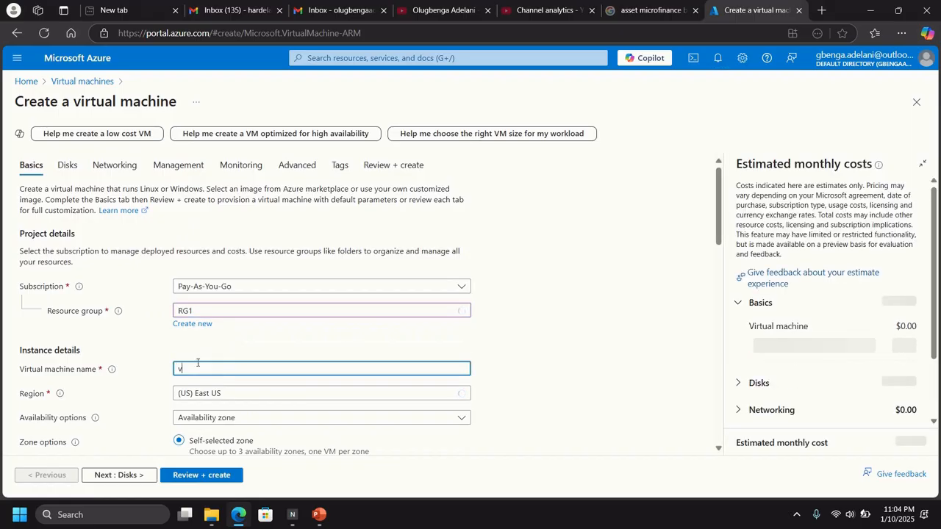
{"action": "type", "text": "m2"}
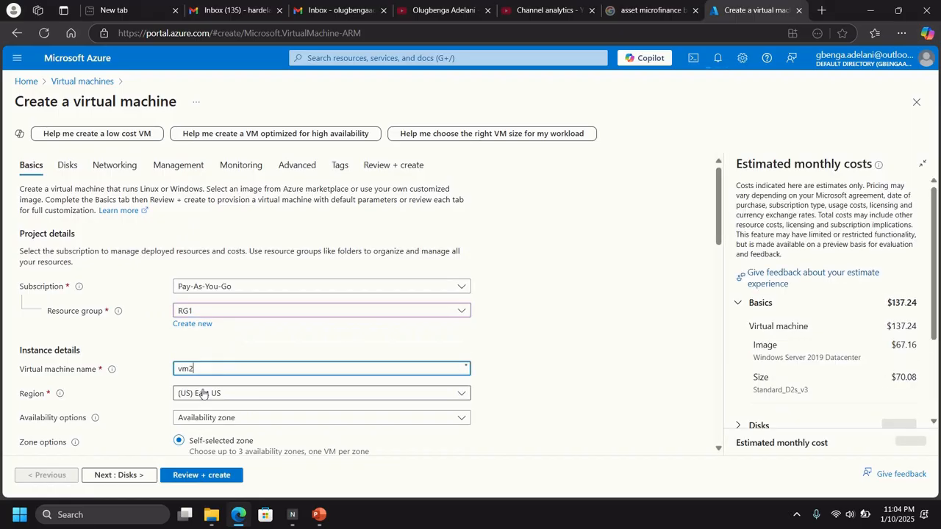
Set vm2's availability options to No infrastructure redundancy required.
{"action": "scroll", "coordinate": [206, 345], "scroll_direction": "down", "scroll_amount": 2}
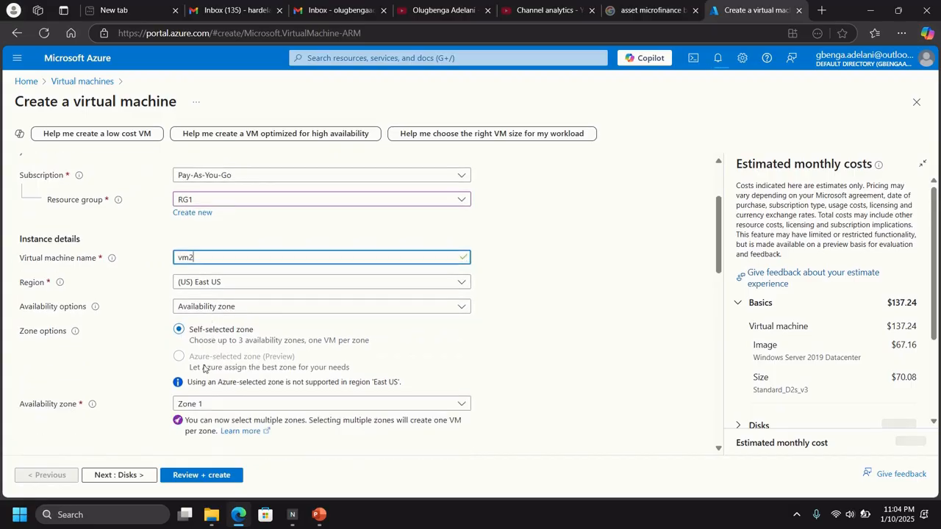
{"action": "left_click", "coordinate": [210, 296]}
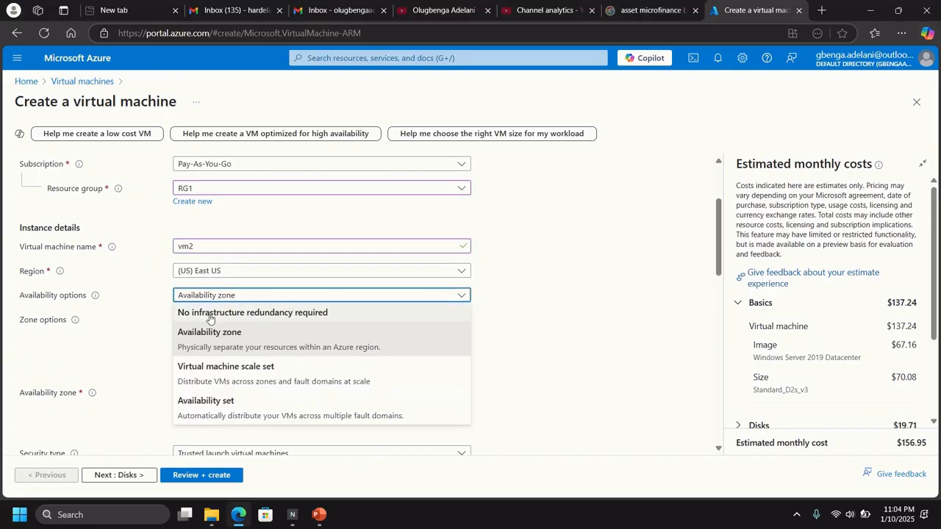
{"action": "left_click", "coordinate": [209, 314]}
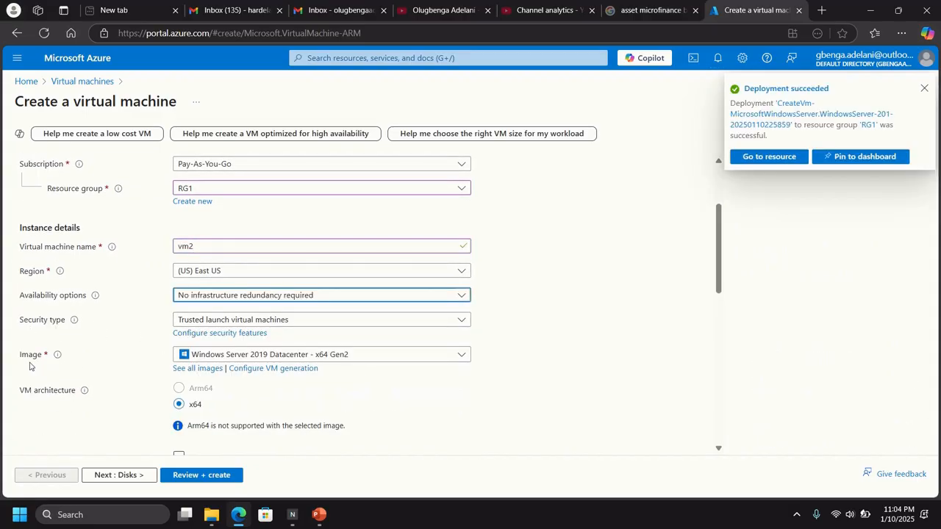
Set vm2's administrator account username to azureuser.
{"action": "scroll", "coordinate": [209, 355], "scroll_direction": "down", "scroll_amount": 1}
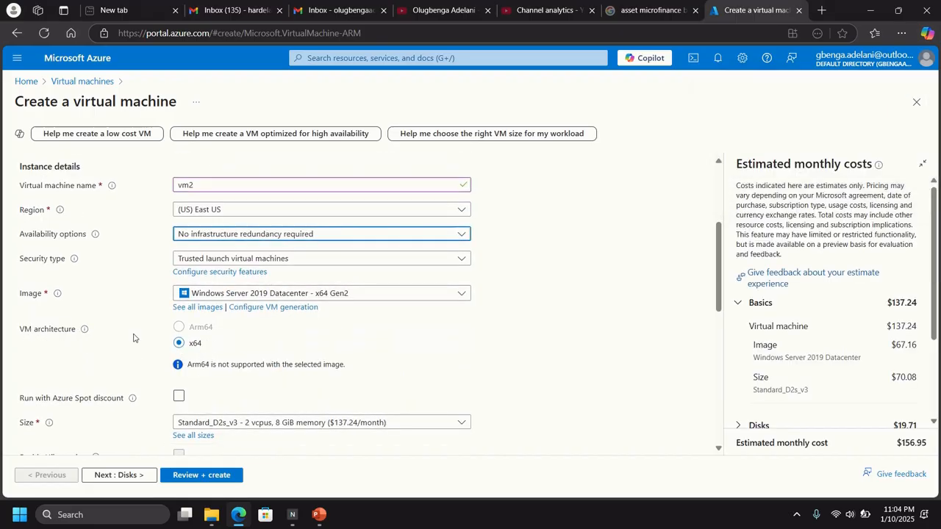
{"action": "scroll", "coordinate": [189, 345], "scroll_direction": "down", "scroll_amount": 3}
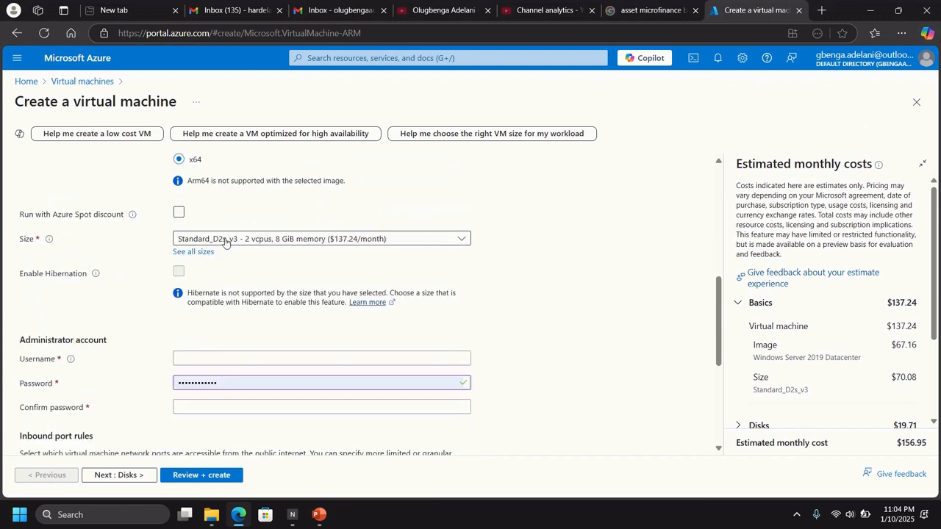
{"action": "scroll", "coordinate": [153, 336], "scroll_direction": "down", "scroll_amount": 1}
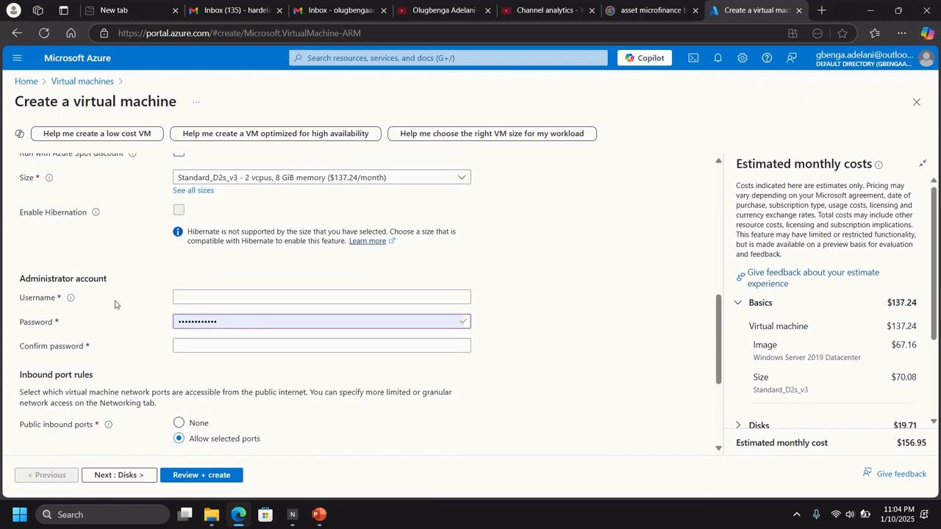
{"action": "left_click", "coordinate": [184, 294]}
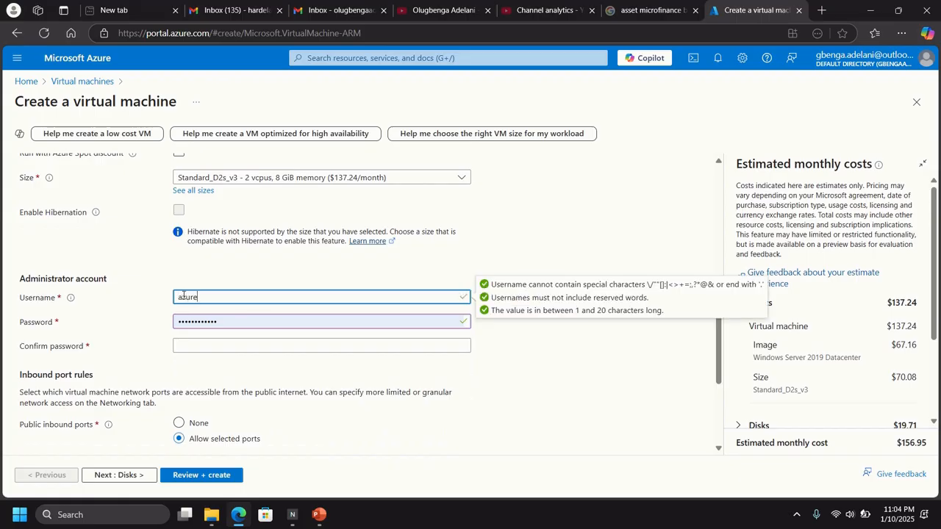
{"action": "key", "text": "Tab"}
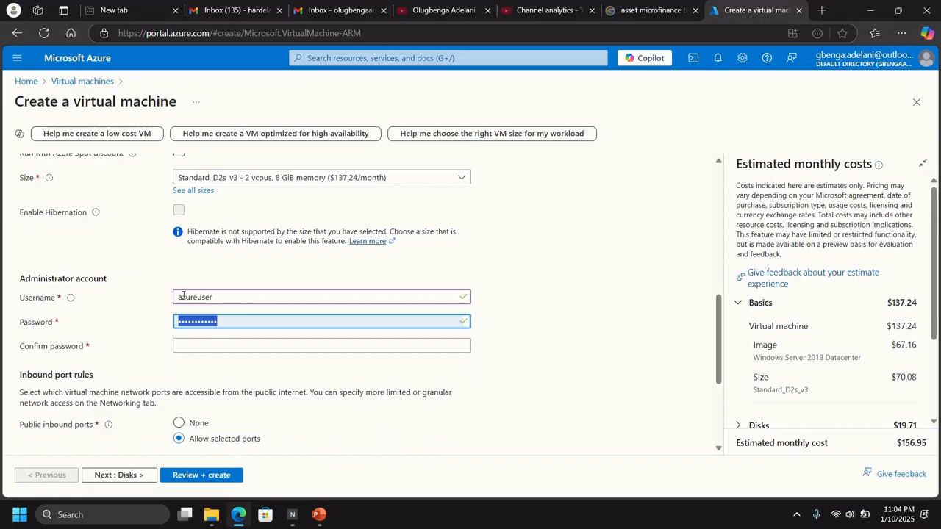
{"action": "type", "text": "P•••••"}
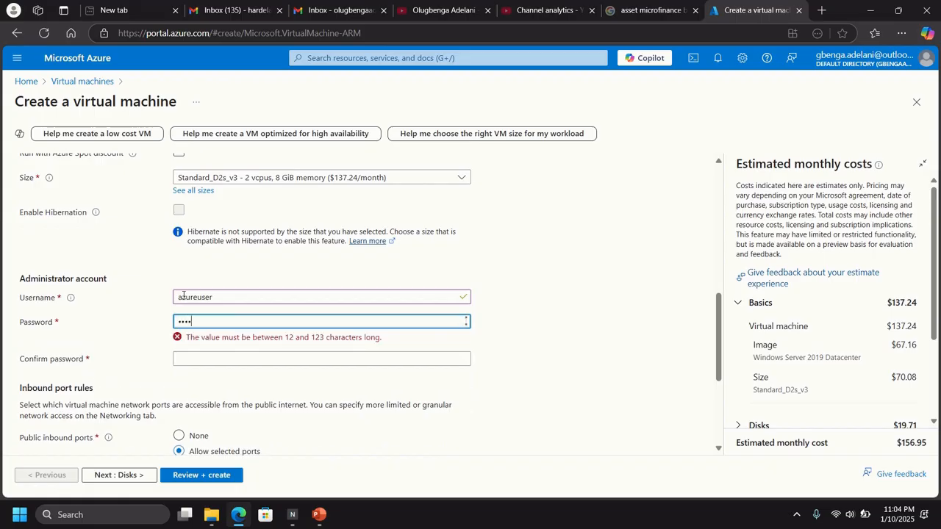
{"action": "type", "text": "••••"}
{"action": "key", "text": "BackSpace"}
{"action": "key", "text": "BackSpace"}
{"action": "key", "text": "BackSpace"}
{"action": "key", "text": "BackSpace"}
{"action": "key", "text": "BackSpace"}
{"action": "key", "text": "BackSpace"}
{"action": "key", "text": "BackSpace"}
{"action": "key", "text": "BackSpace"}
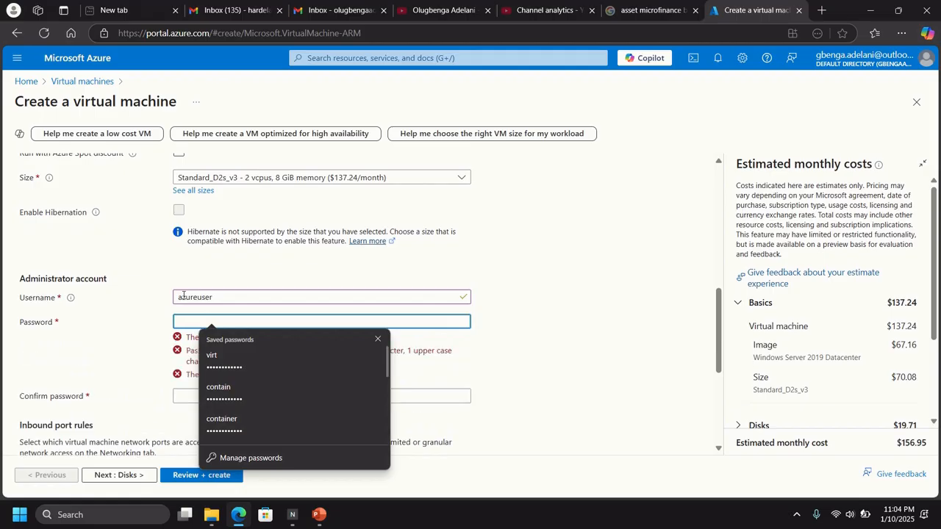
Enter the administrator account password for vm2 and repeat it in the password confirmation.
{"action": "type", "text": "•••••"}
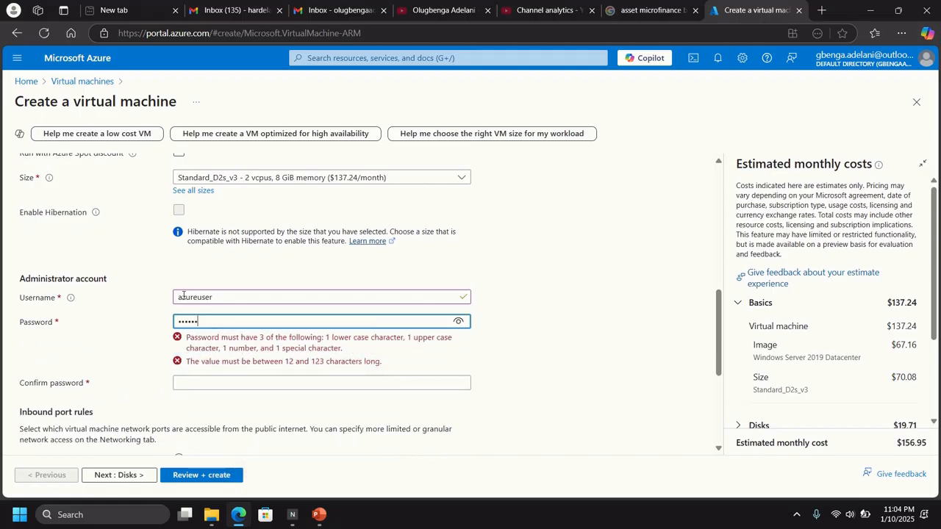
{"action": "type", "text": "•"}
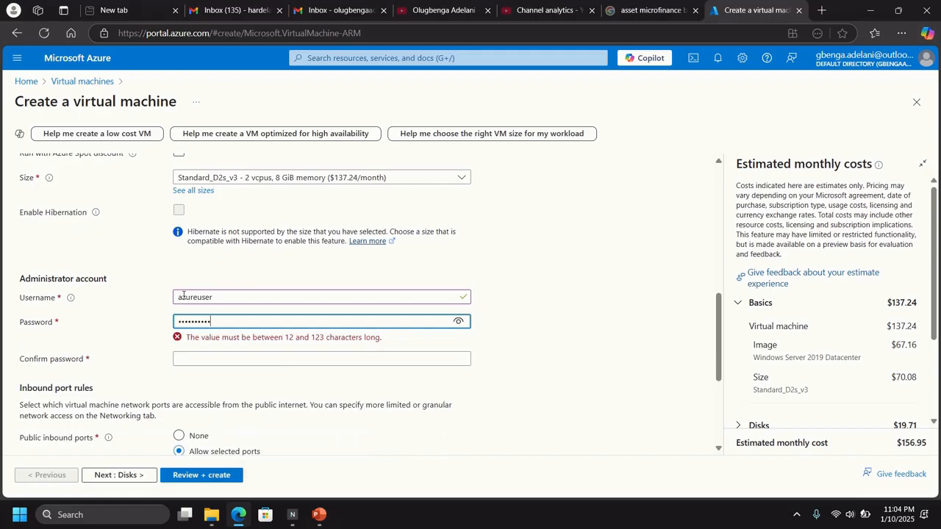
{"action": "type", "text": "•"}
{"action": "key", "text": "Tab"}
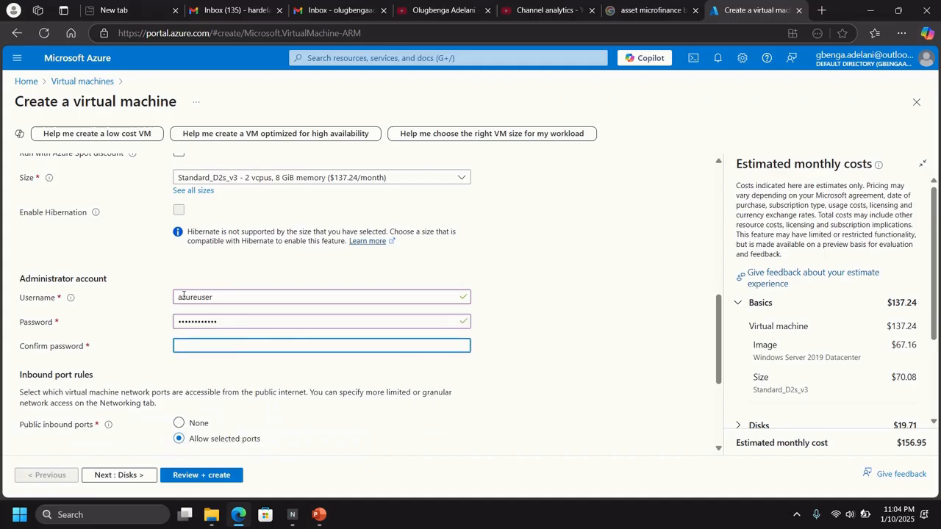
{"action": "type", "text": "••••••••••"}
Review vm2's inbound port rules and its networking settings, including virtual network, subnet, public IP and load balancing.
{"action": "scroll", "coordinate": [299, 376], "scroll_direction": "down", "scroll_amount": 3}
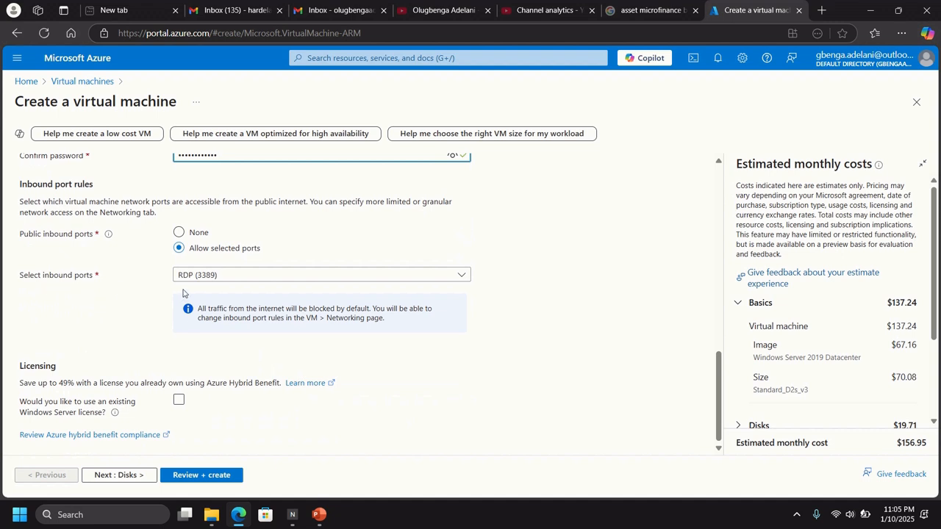
{"action": "scroll", "coordinate": [231, 358], "scroll_direction": "up", "scroll_amount": 3}
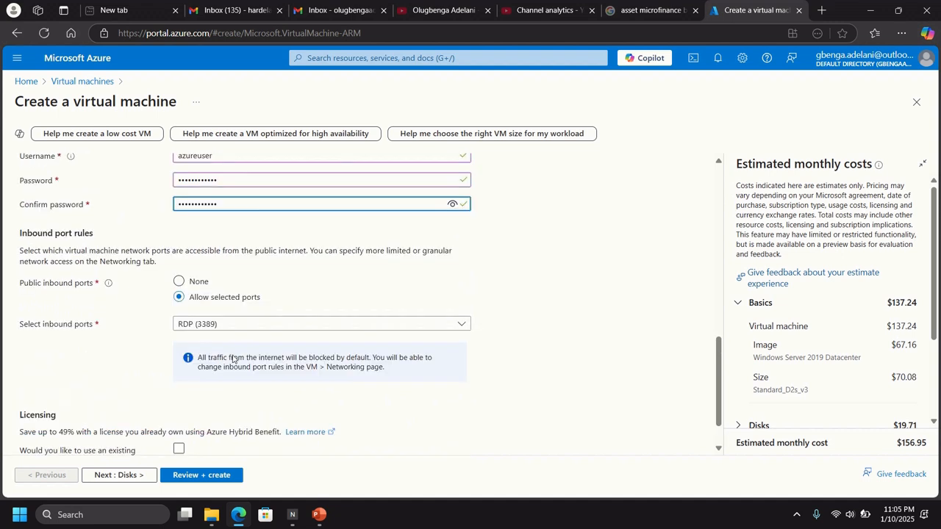
{"action": "scroll", "coordinate": [231, 359], "scroll_direction": "up", "scroll_amount": 5}
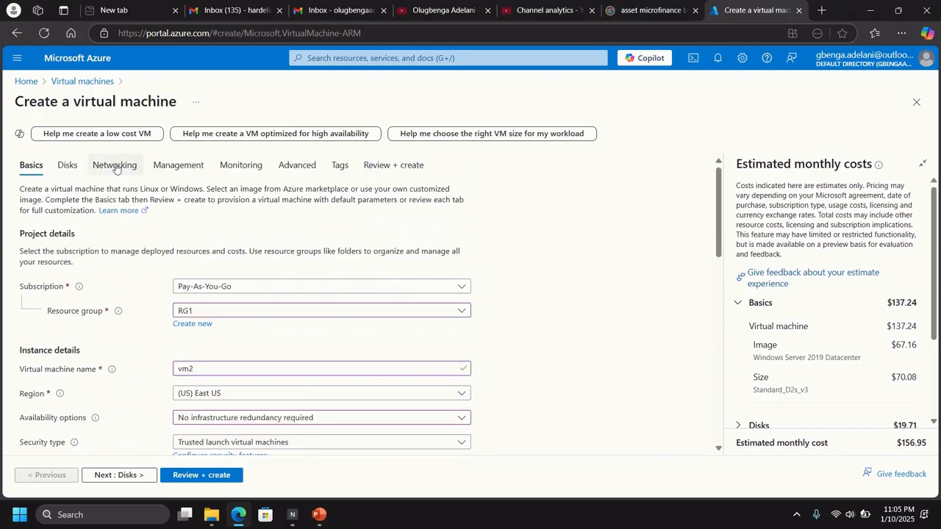
{"action": "left_click", "coordinate": [115, 166]}
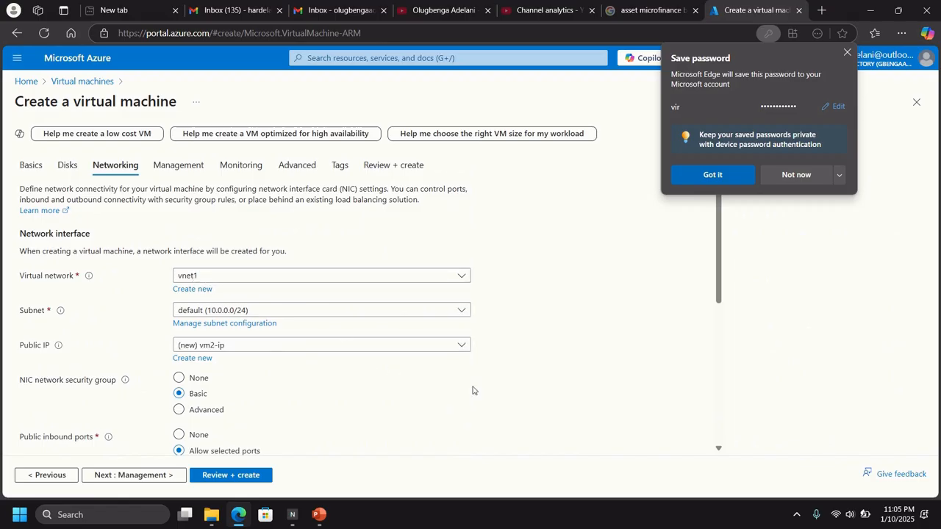
{"action": "scroll", "coordinate": [478, 386], "scroll_direction": "down", "scroll_amount": 5}
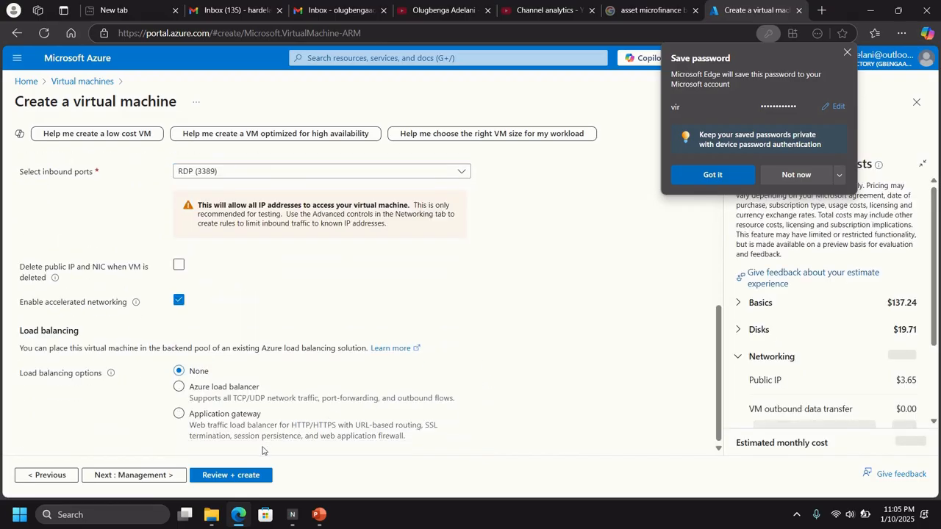
Validate vm2's configuration, acknowledge the browser's password-saving prompt and create the virtual machine.
{"action": "left_click", "coordinate": [231, 476]}
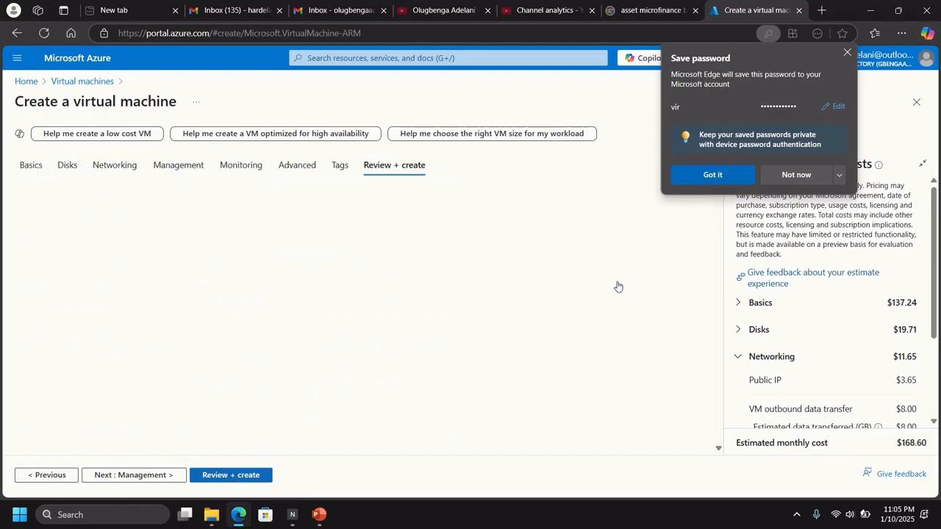
{"action": "left_click", "coordinate": [699, 178]}
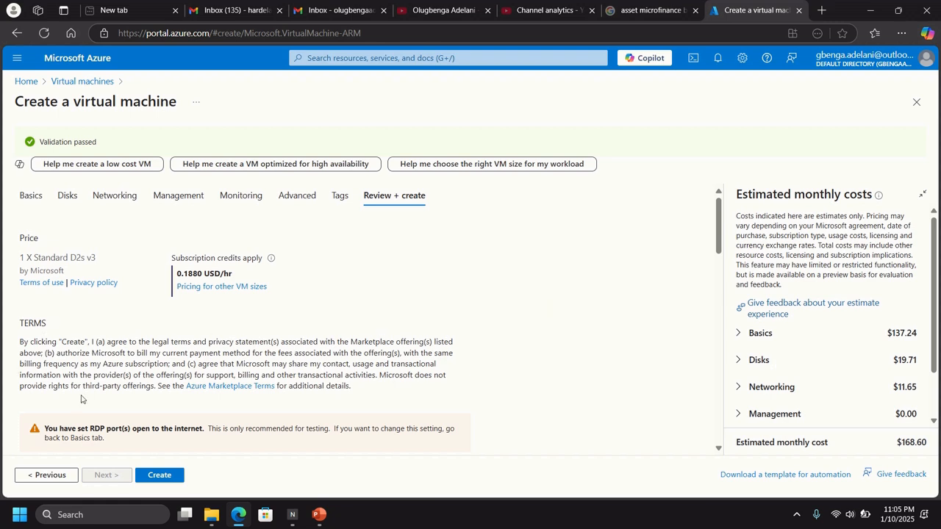
{"action": "left_click", "coordinate": [159, 475]}
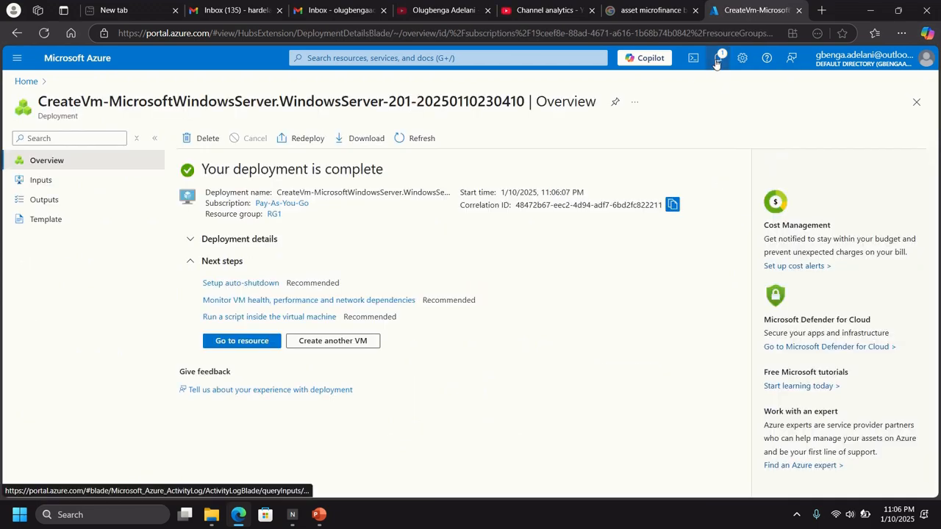
Check the deployment notifications and open the Virtual machines service from the recent services.
{"action": "left_click", "coordinate": [719, 59]}
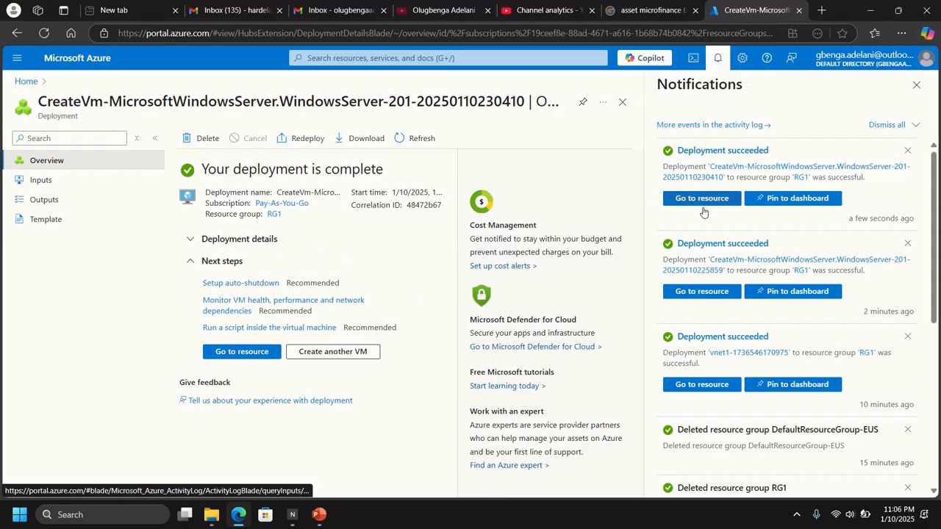
{"action": "left_click", "coordinate": [718, 58]}
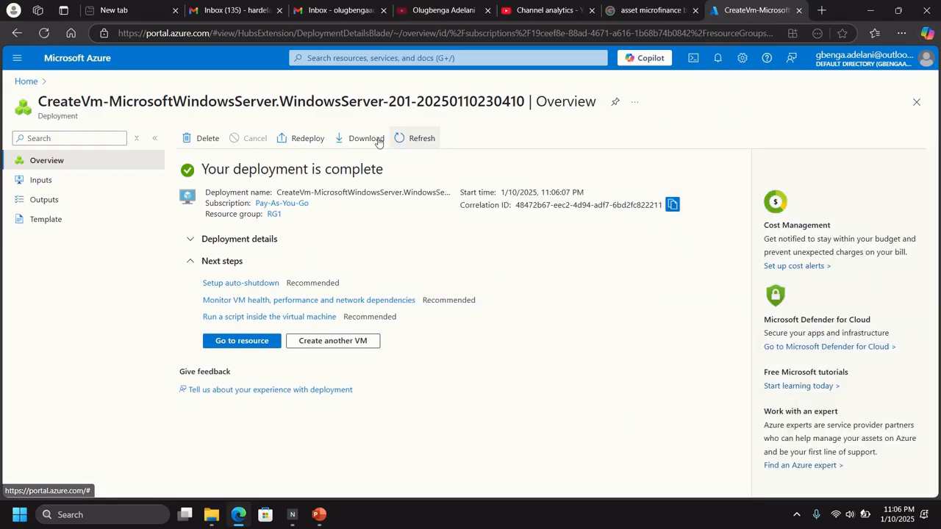
{"action": "left_click", "coordinate": [321, 57]}
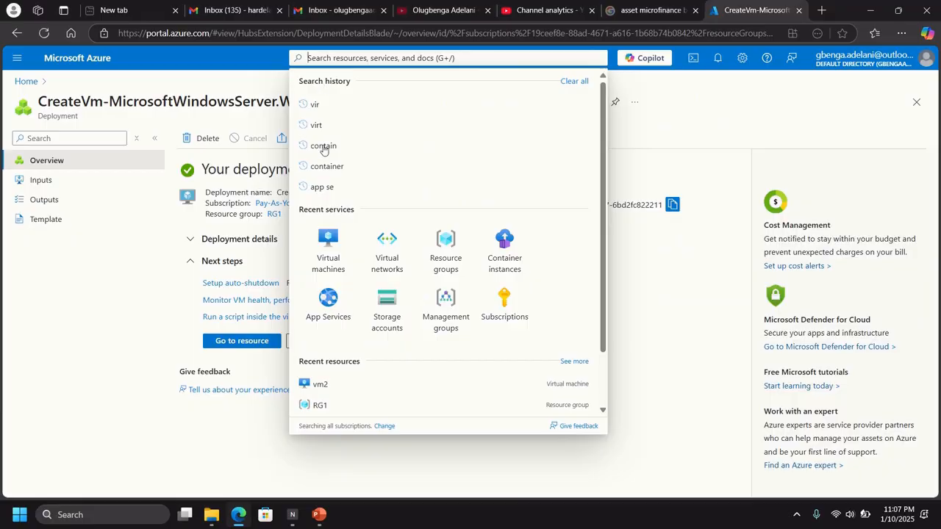
{"action": "left_click", "coordinate": [327, 241]}
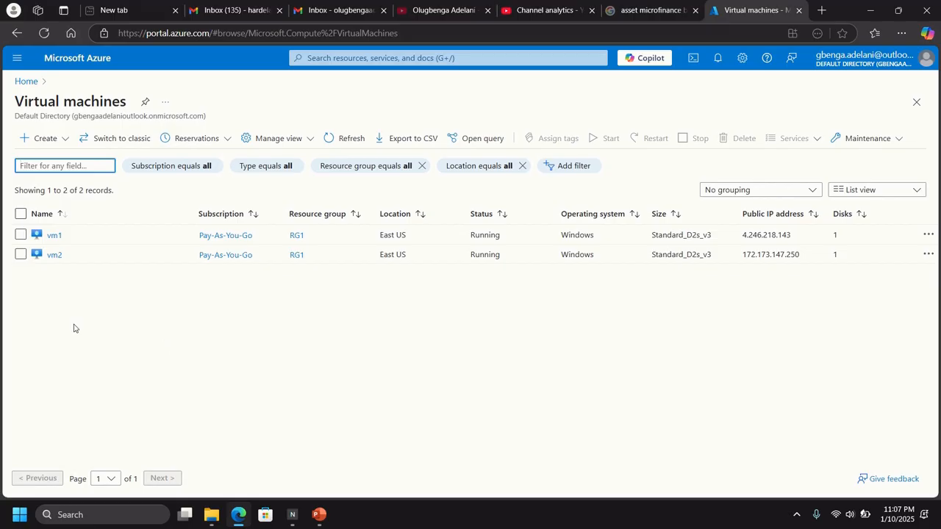
Open vm1's connection options, download its native RDP file and keep it despite the browser's warning.
{"action": "left_click", "coordinate": [54, 236]}
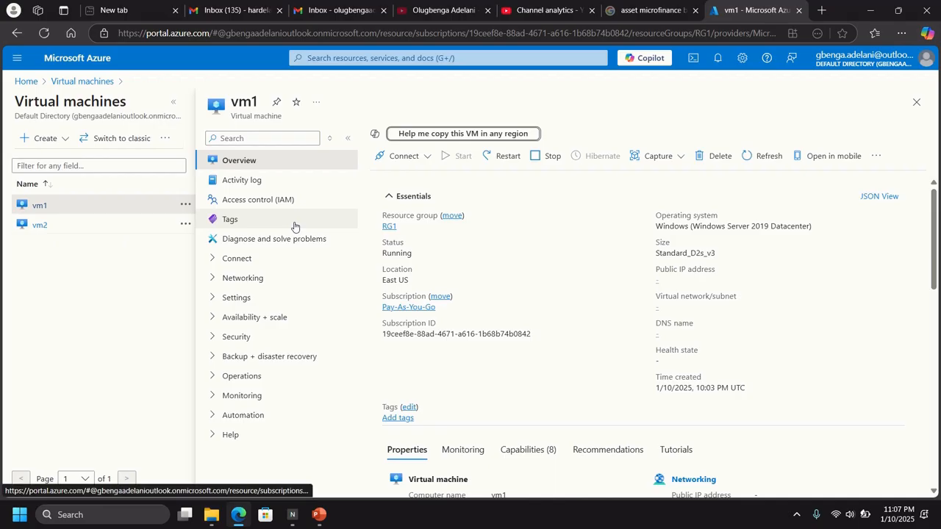
{"action": "left_click", "coordinate": [407, 156]}
{"action": "left_click", "coordinate": [390, 177]}
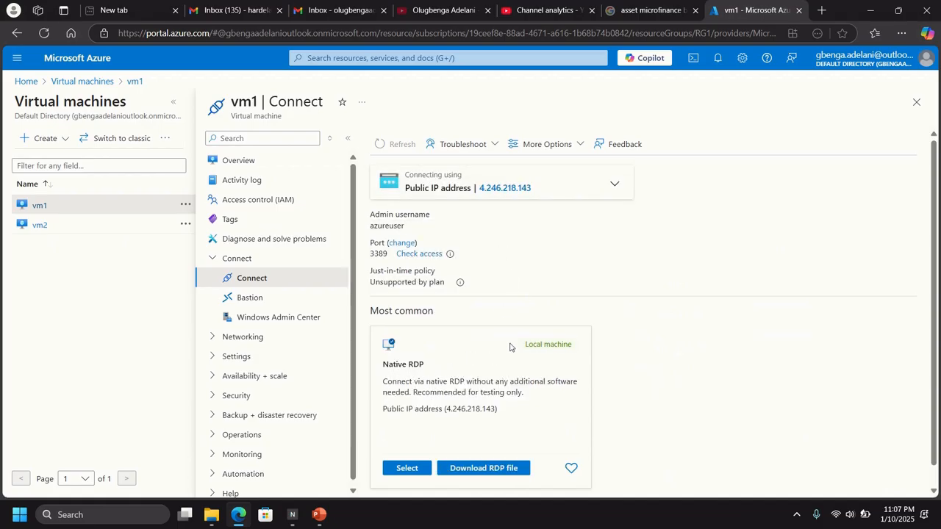
{"action": "left_click", "coordinate": [484, 469]}
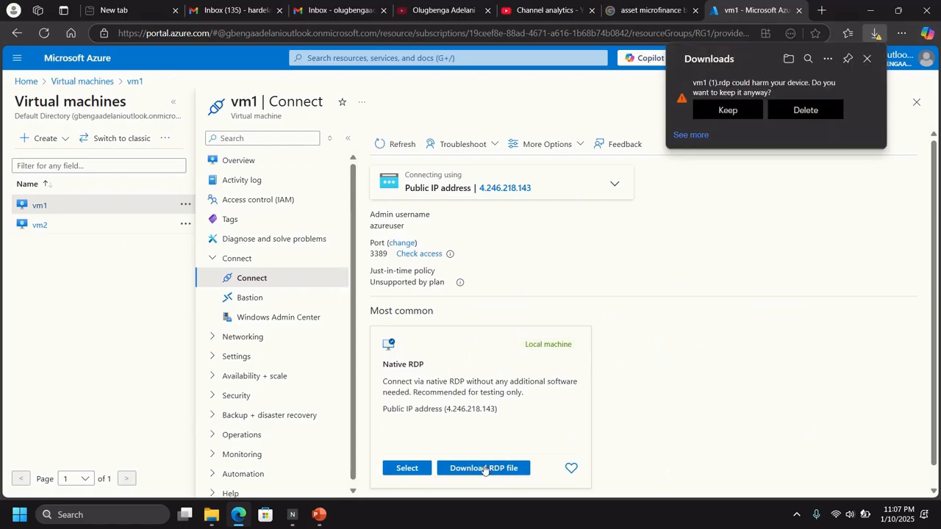
{"action": "left_click", "coordinate": [727, 119]}
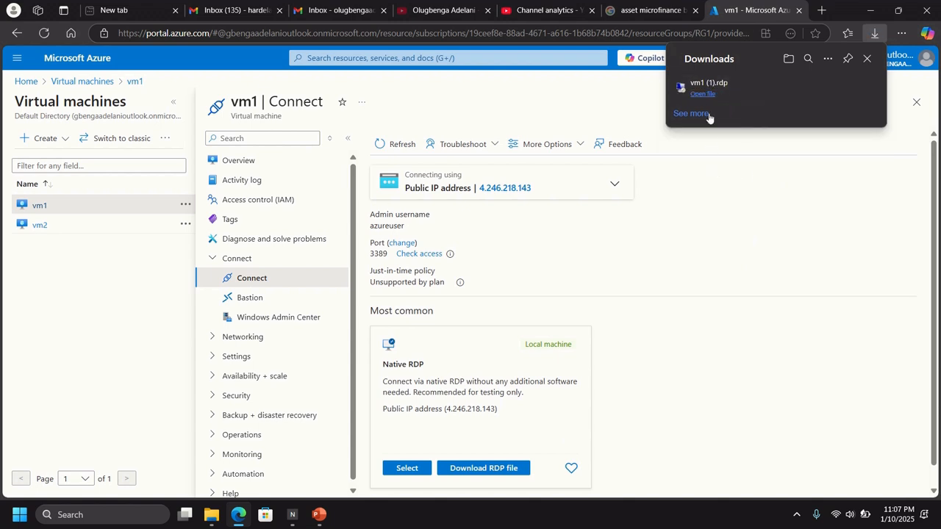
Connect to vm1 with the downloaded RDP file, entering the account password and accepting the certificate, and minimise the remote session.
{"action": "left_click", "coordinate": [707, 98]}
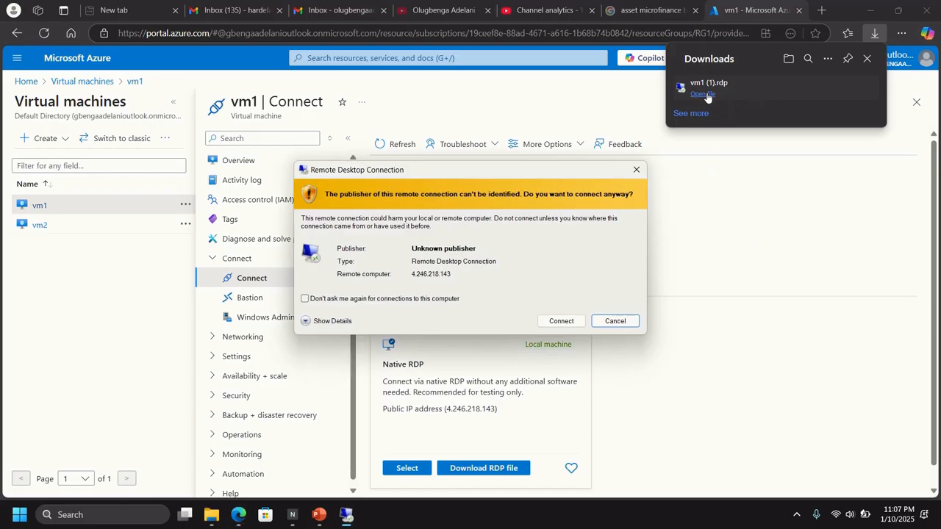
{"action": "left_click", "coordinate": [561, 320]}
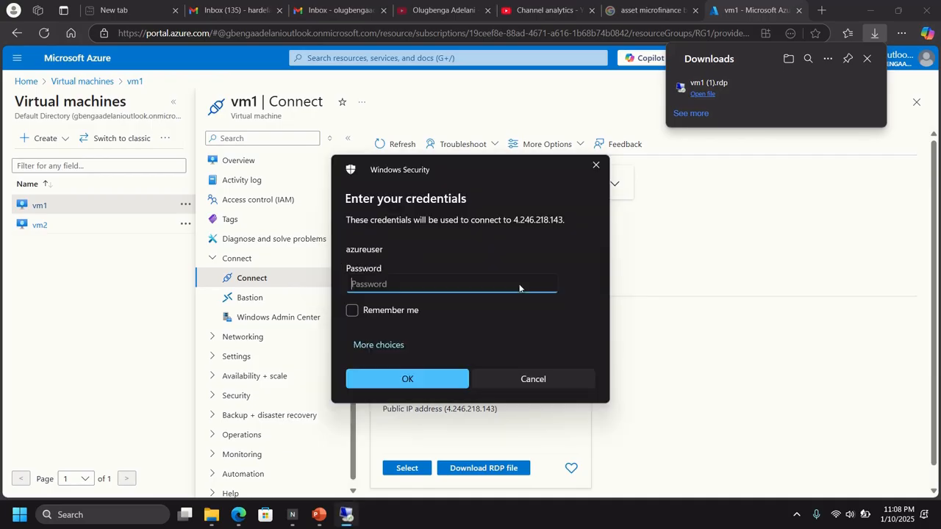
{"action": "type", "text": "*"}
{"action": "left_click", "coordinate": [392, 380]}
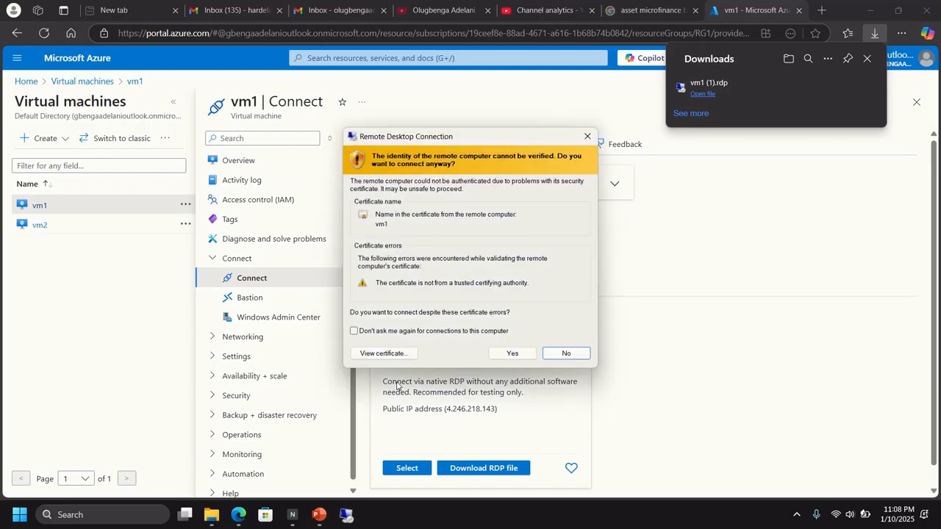
{"action": "left_click", "coordinate": [513, 354]}
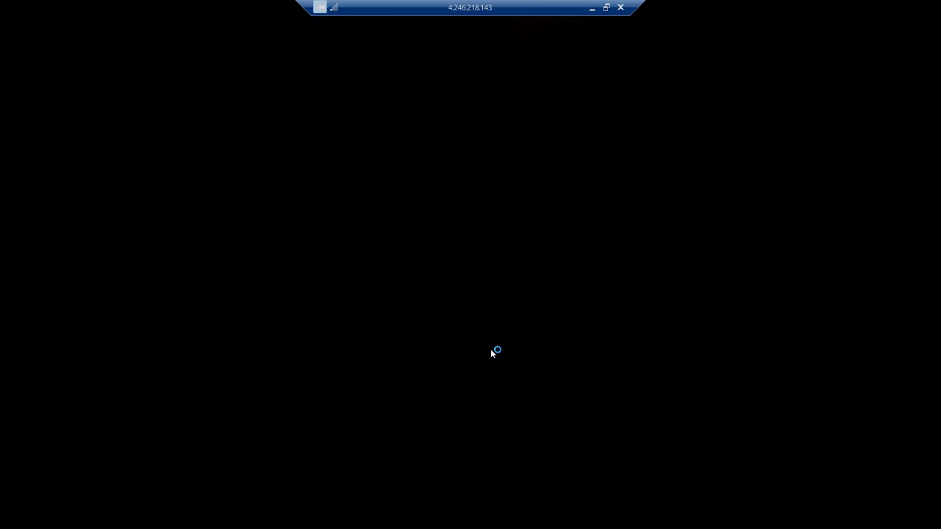
{"action": "left_click", "coordinate": [591, 8]}
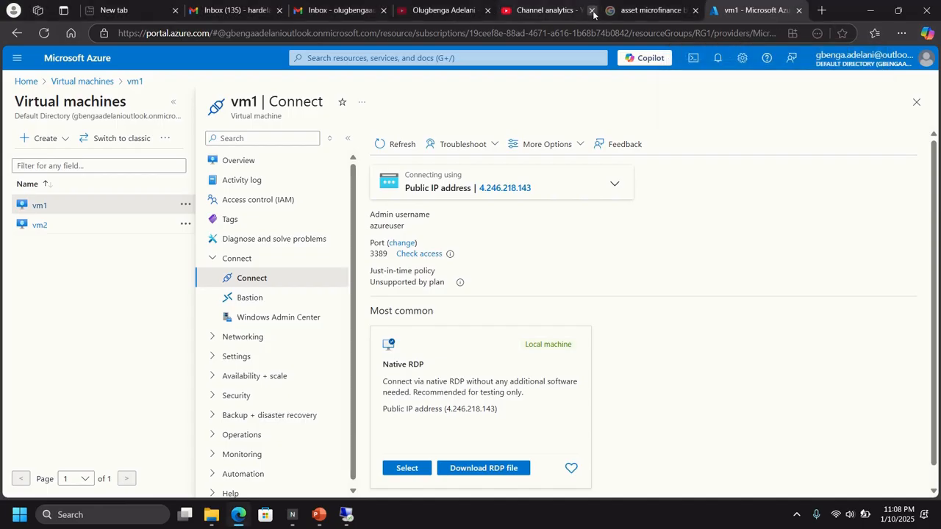
Open vm2's connection options, download its native RDP file and keep it despite the browser's warning.
{"action": "left_click", "coordinate": [40, 225]}
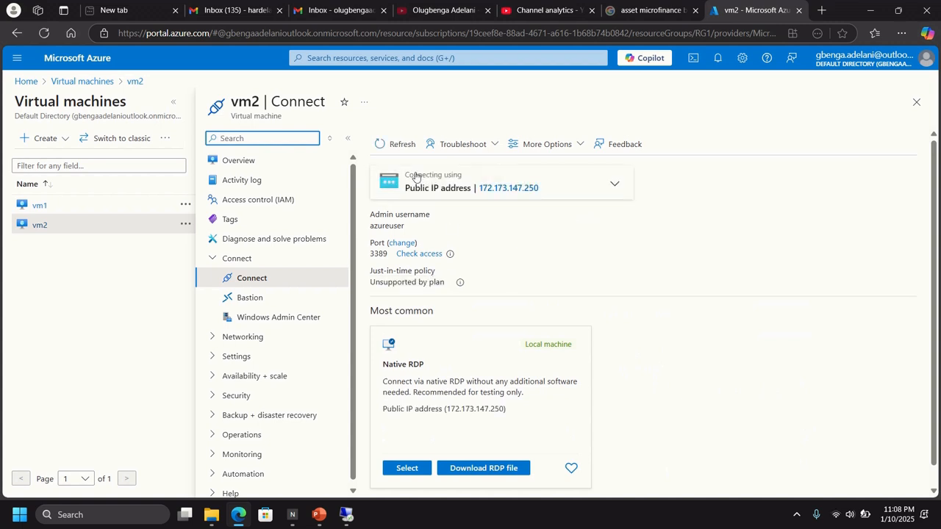
{"action": "left_click", "coordinate": [471, 471]}
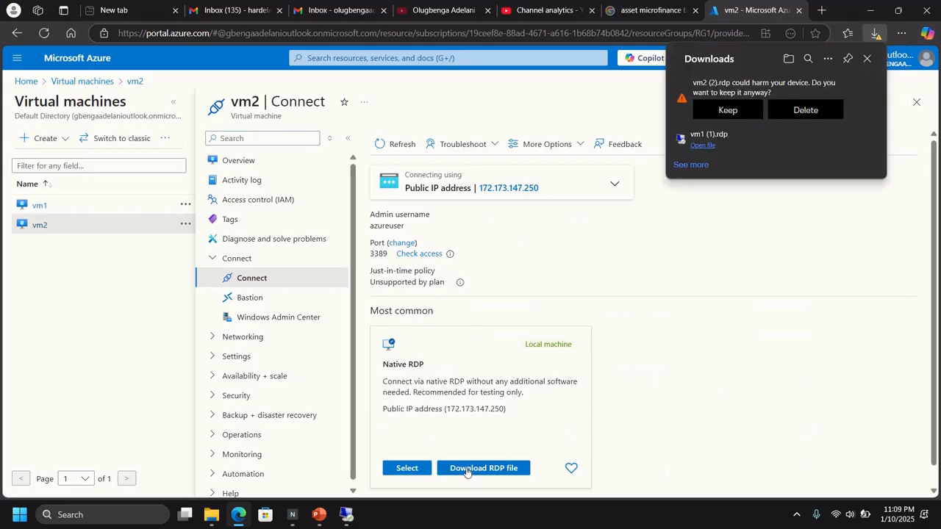
{"action": "left_click", "coordinate": [728, 112]}
Connect to vm2 with the downloaded RDP file, entering the account password and accepting the certificate, and dismiss the browser's downloads list.
{"action": "left_click", "coordinate": [707, 94]}
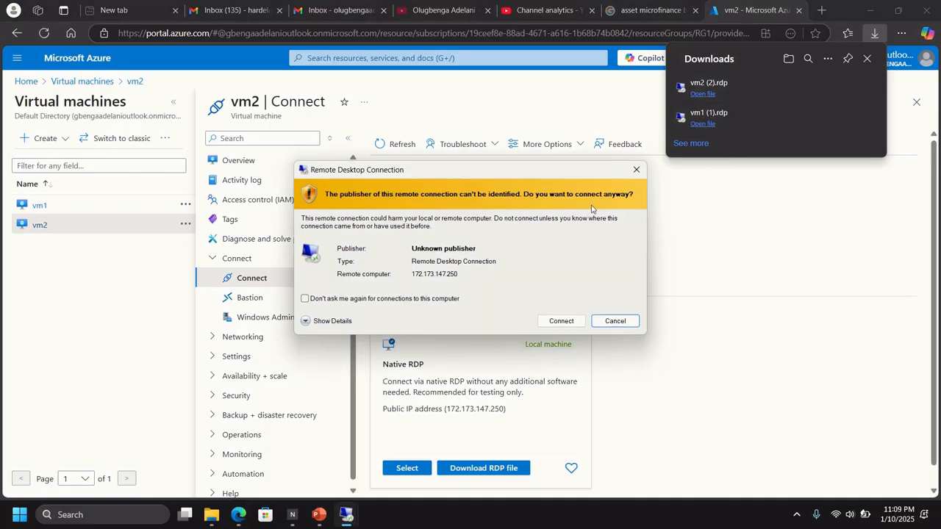
{"action": "left_click", "coordinate": [560, 321]}
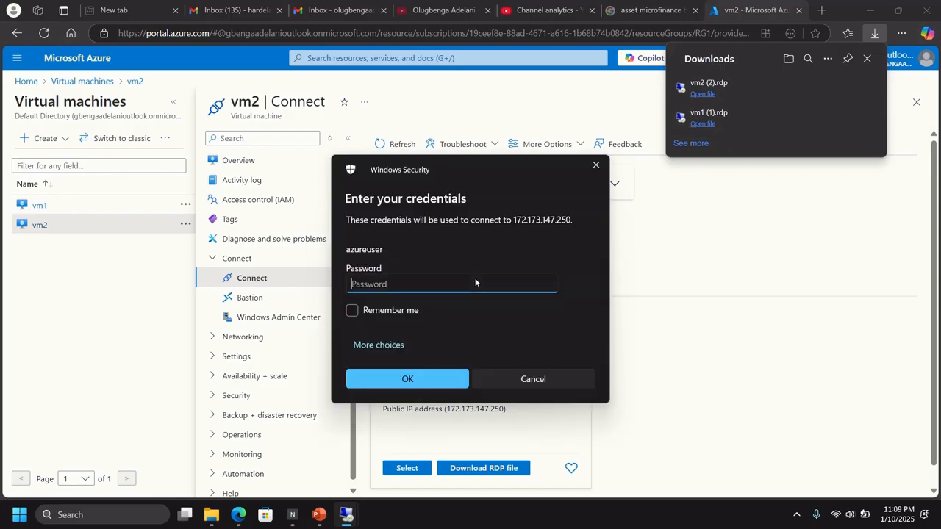
{"action": "type", "text": "••••••••••••"}
{"action": "left_click", "coordinate": [403, 378]}
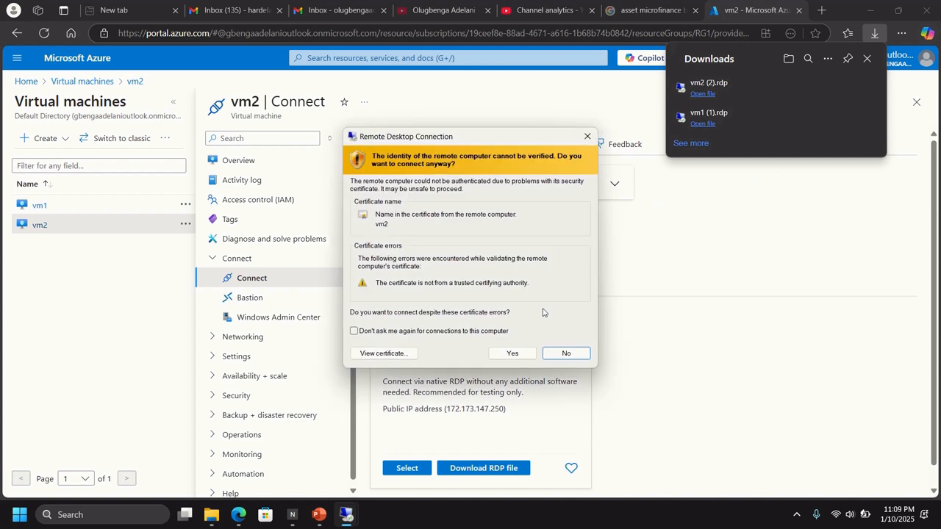
{"action": "left_click", "coordinate": [512, 353]}
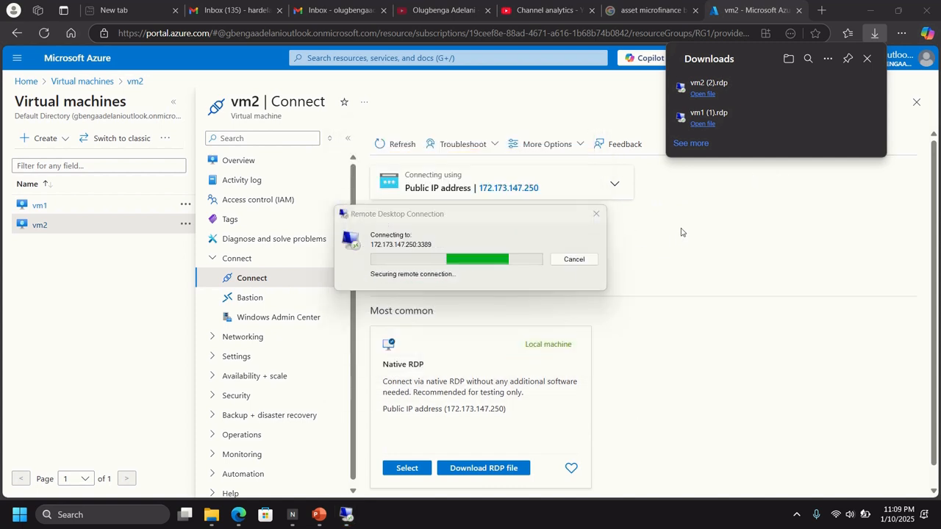
{"action": "left_click", "coordinate": [878, 33]}
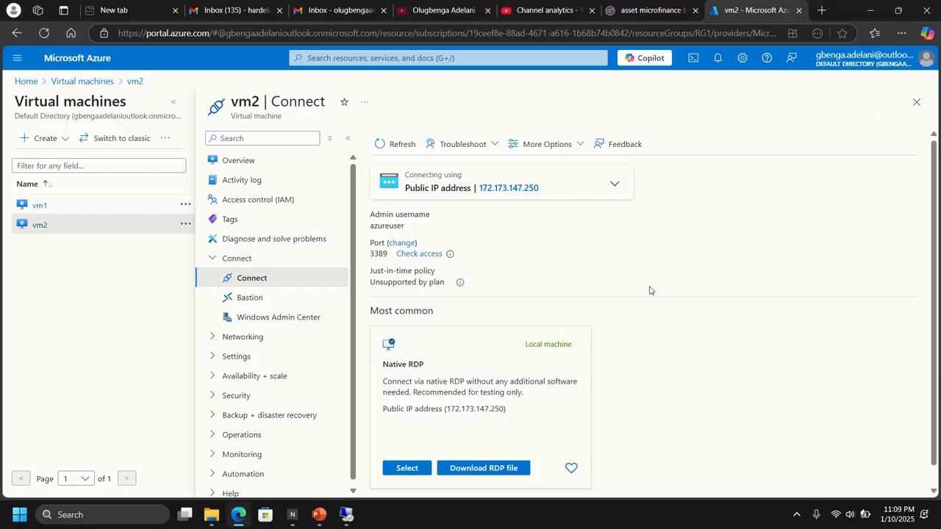
Bring the vm1 remote session to the front and dismiss the Windows Admin Center message in Server Manager.
{"action": "left_click", "coordinate": [346, 518]}
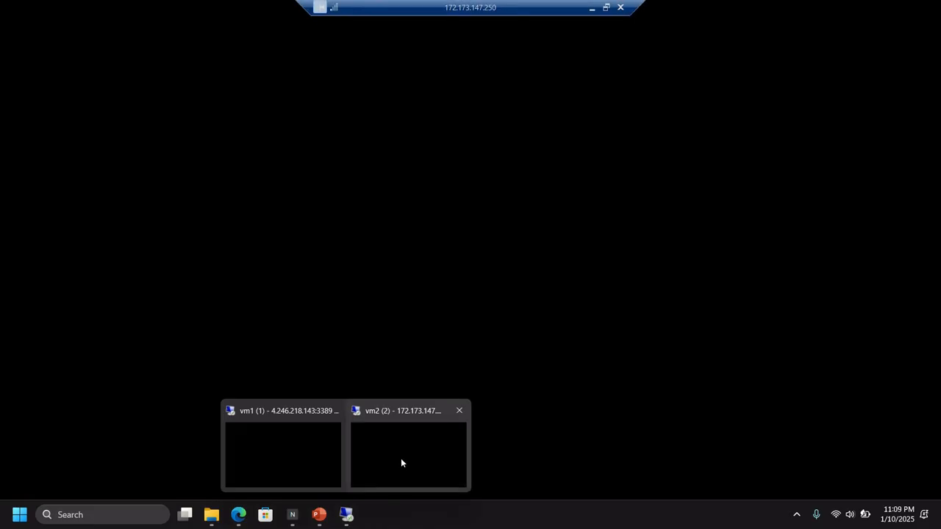
{"action": "left_click", "coordinate": [289, 453]}
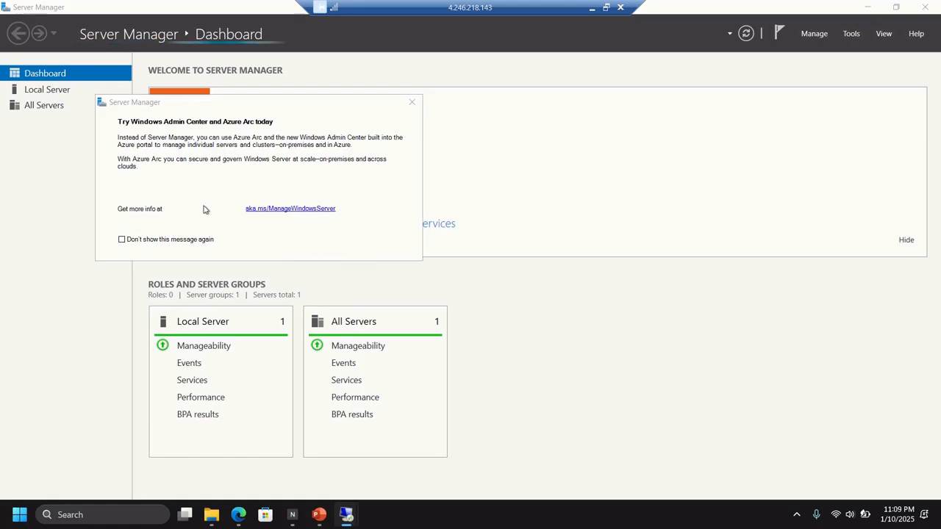
{"action": "mouse_move", "coordinate": [346, 514]}
{"action": "left_click", "coordinate": [396, 457]}
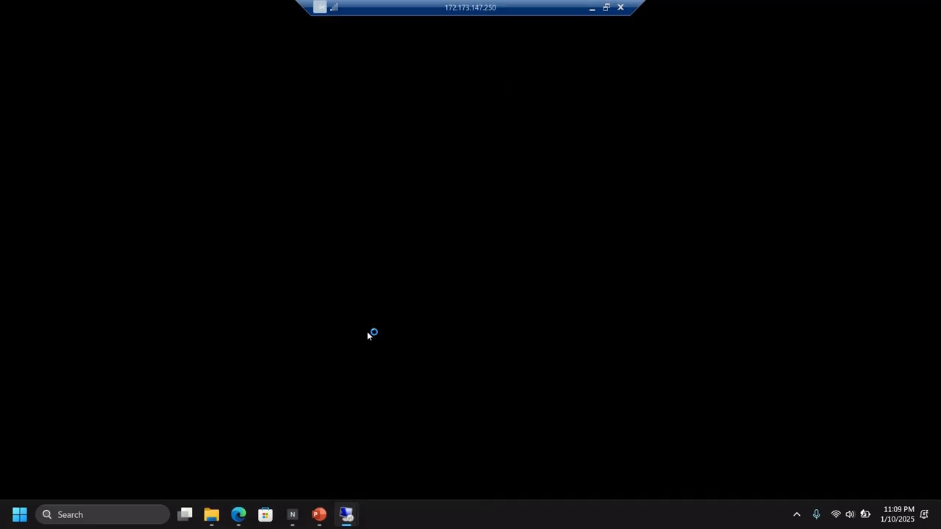
{"action": "mouse_move", "coordinate": [348, 516]}
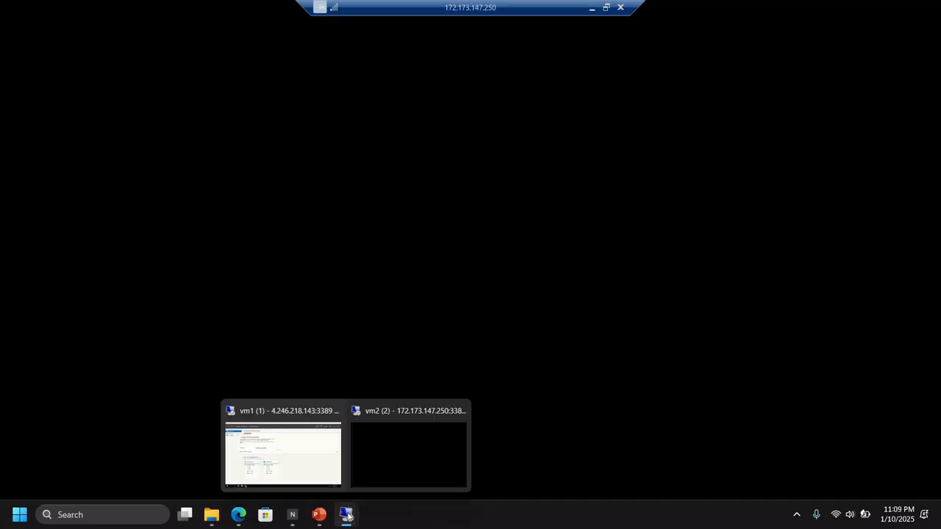
{"action": "left_click", "coordinate": [294, 461]}
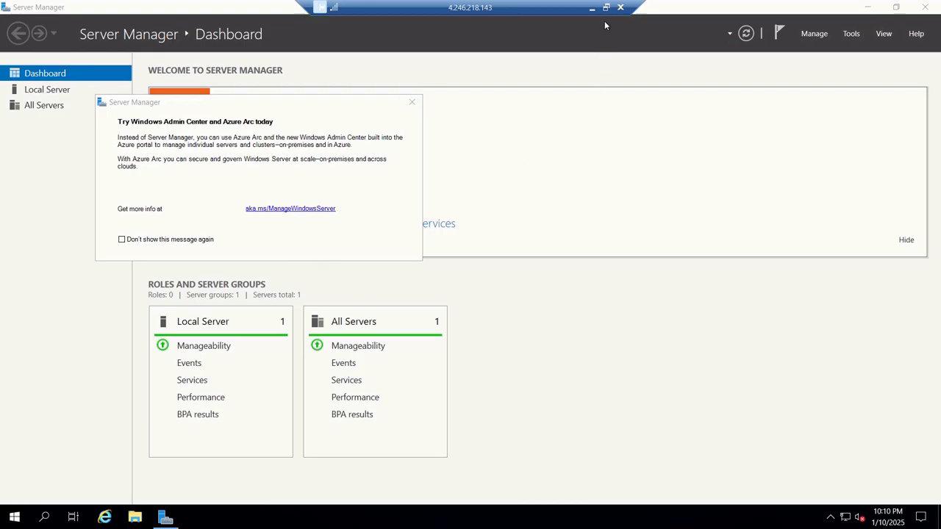
{"action": "left_click", "coordinate": [413, 103]}
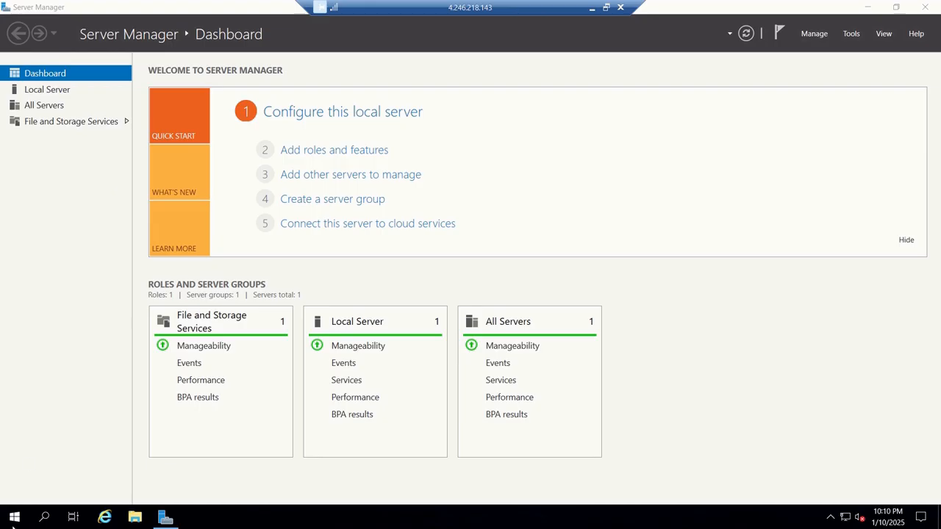
{"action": "left_click", "coordinate": [14, 519]}
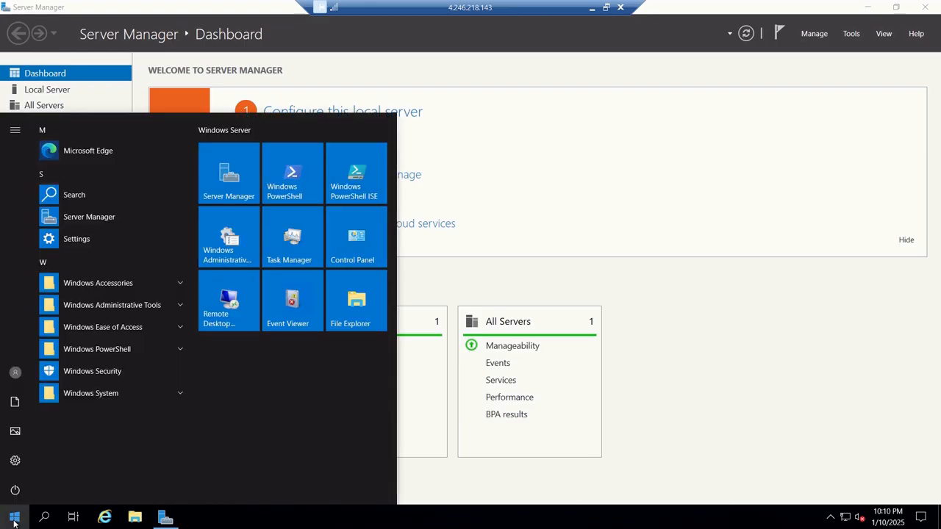
{"action": "left_click", "coordinate": [14, 520]}
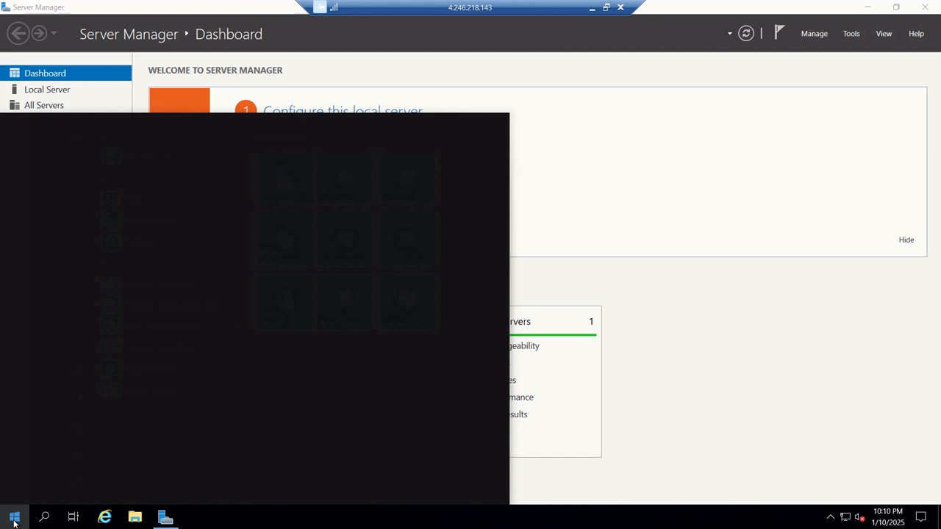
{"action": "type", "text": "powe"}
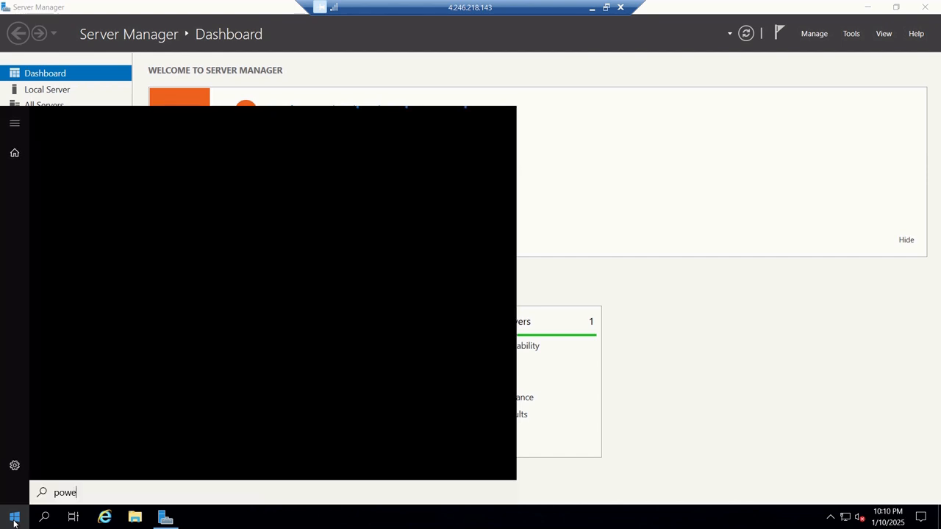
{"action": "type", "text": "r"}
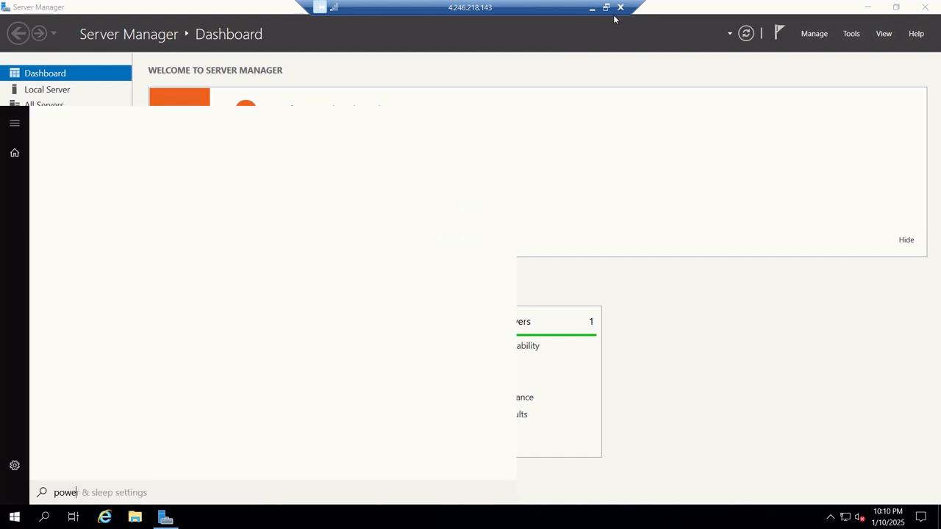
{"action": "left_click", "coordinate": [606, 7]}
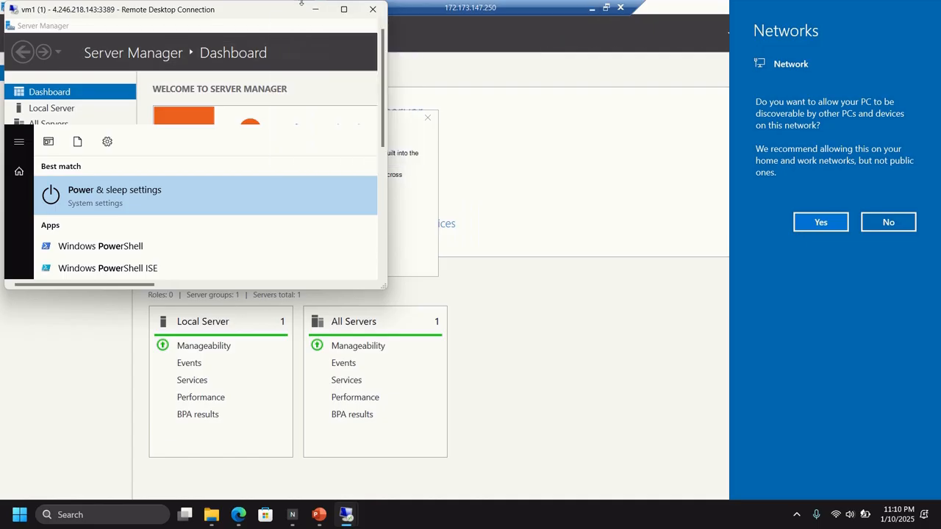
{"action": "left_click", "coordinate": [343, 10]}
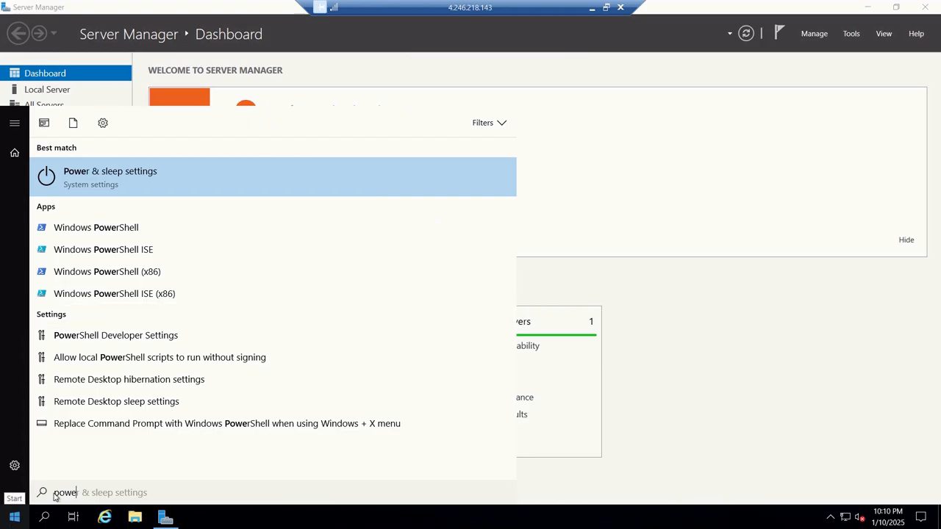
{"action": "left_click", "coordinate": [12, 520]}
{"action": "left_click", "coordinate": [15, 520]}
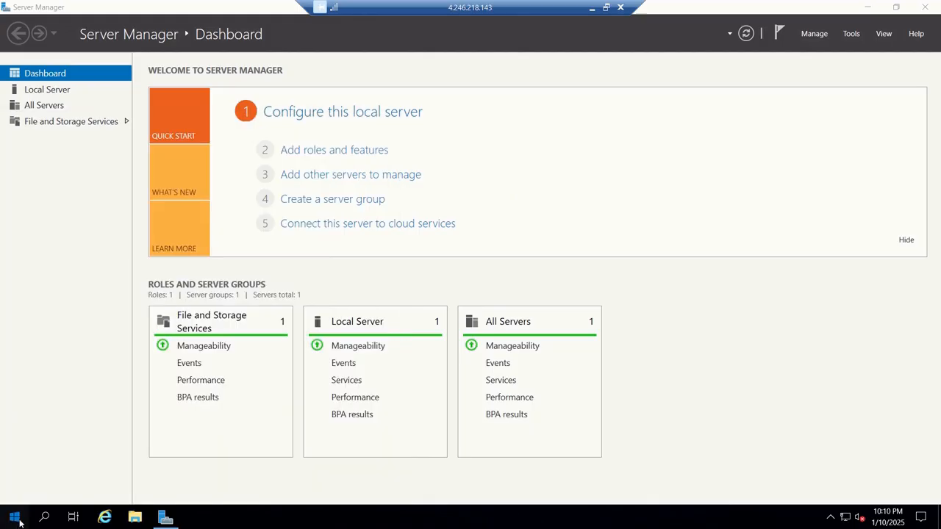
{"action": "left_click", "coordinate": [19, 519]}
{"action": "left_click", "coordinate": [14, 519]}
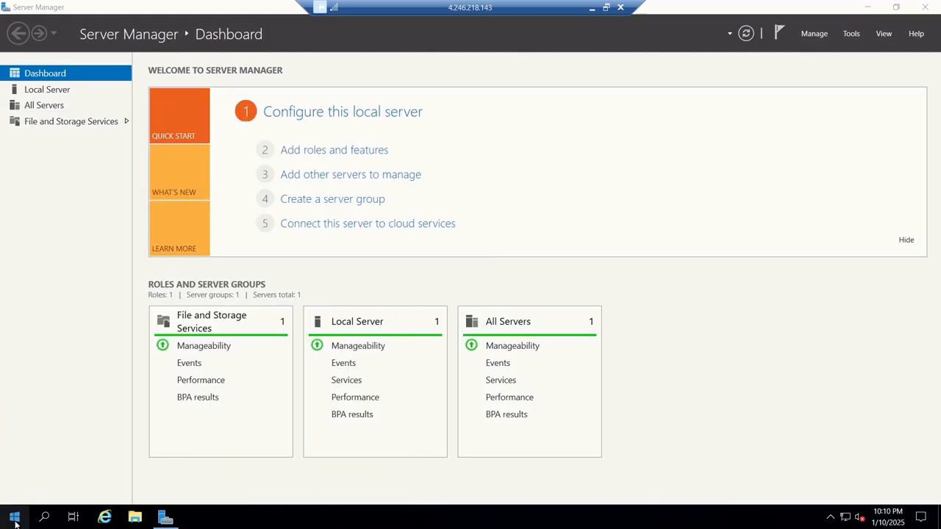
Search for "power" on vm1, run Windows PowerShell as administrator and execute "ping vm2".
{"action": "left_click", "coordinate": [15, 519]}
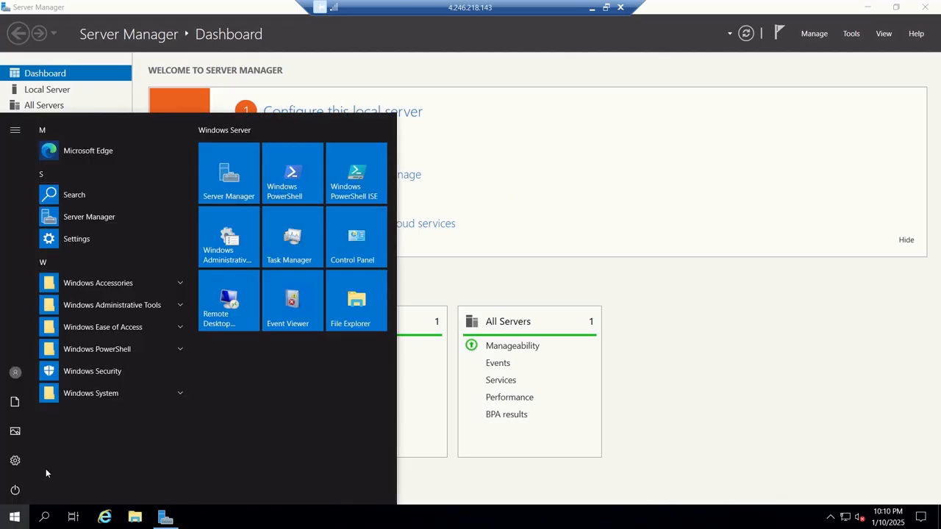
{"action": "type", "text": "power"}
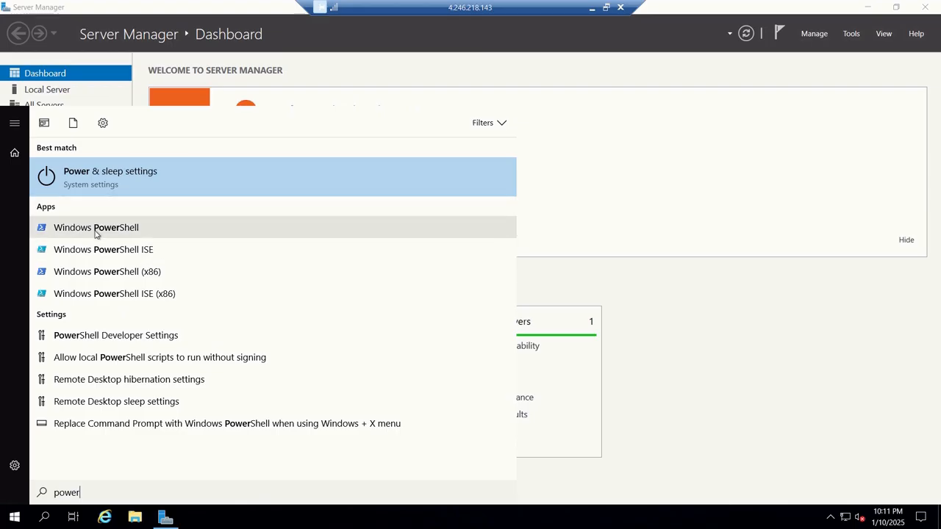
{"action": "right_click", "coordinate": [96, 234]}
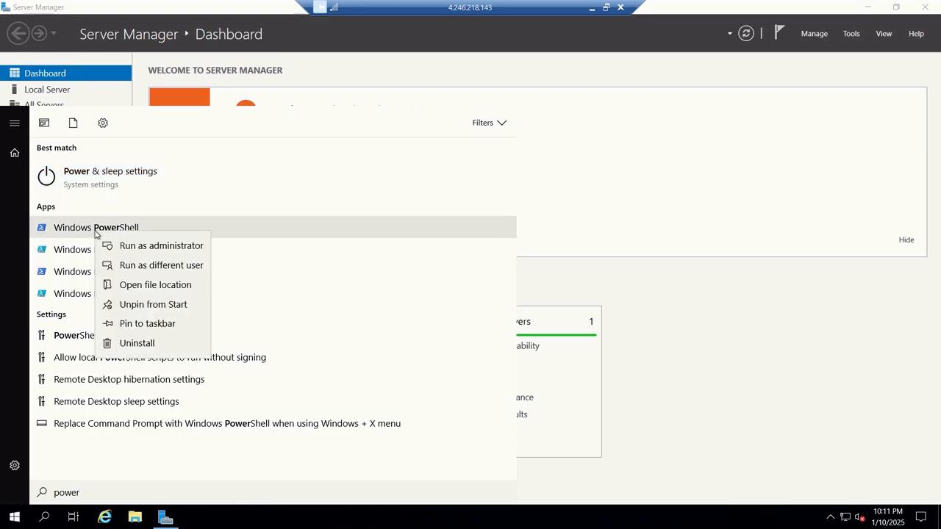
{"action": "left_click", "coordinate": [142, 247]}
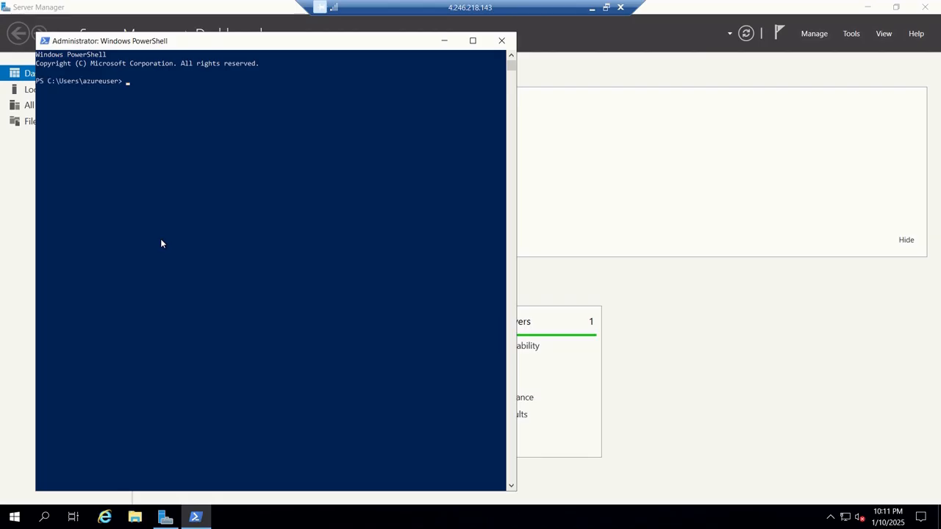
{"action": "type", "text": "ing vm2"}
{"action": "key", "text": "Return"}
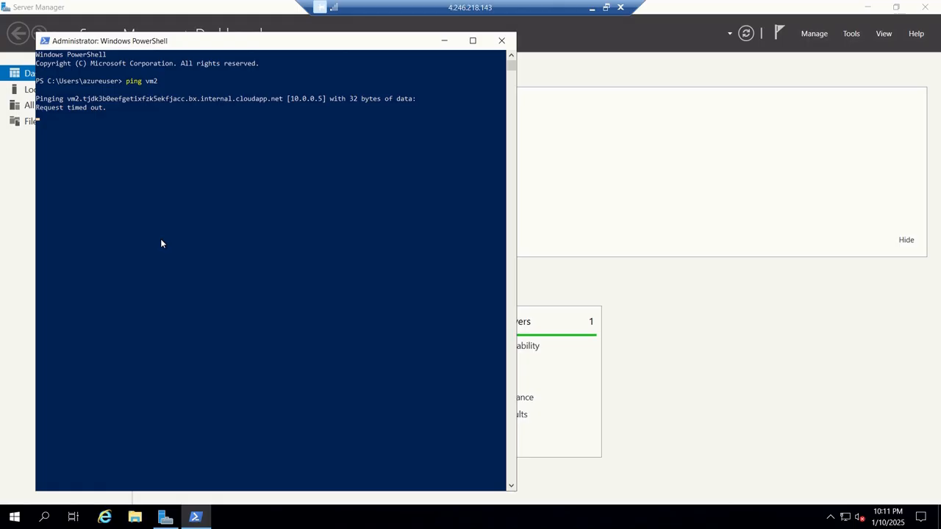
Switch to the vm2 remote session and dismiss the Windows Admin Center message in Server Manager.
{"action": "left_click", "coordinate": [606, 7]}
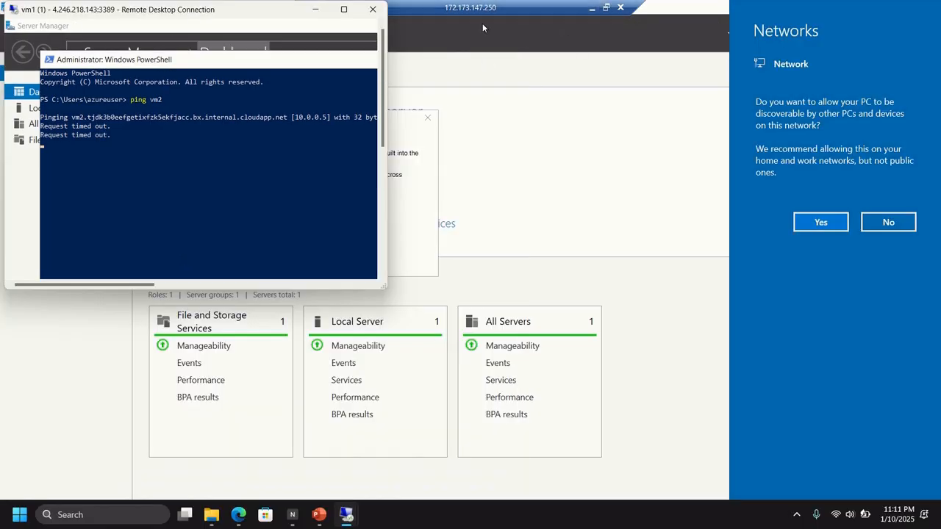
{"action": "double_click", "coordinate": [422, 13]}
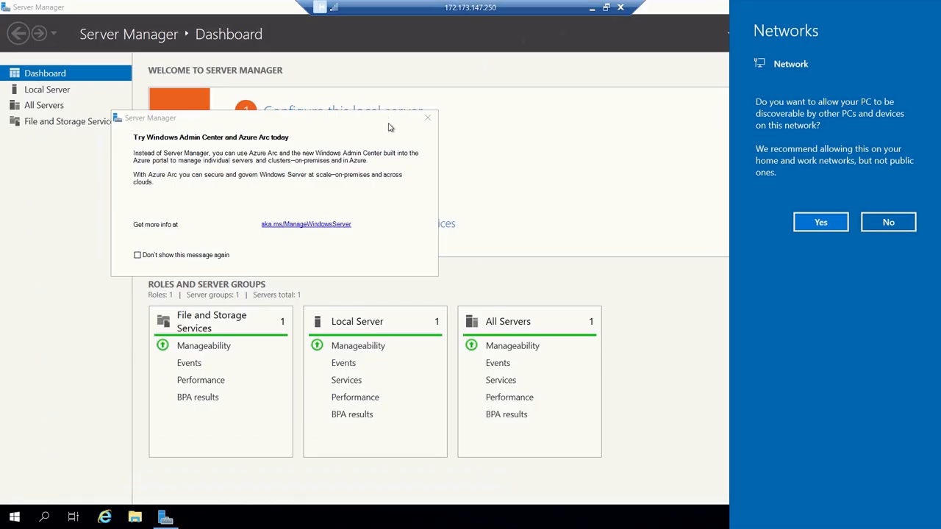
{"action": "left_click", "coordinate": [429, 120]}
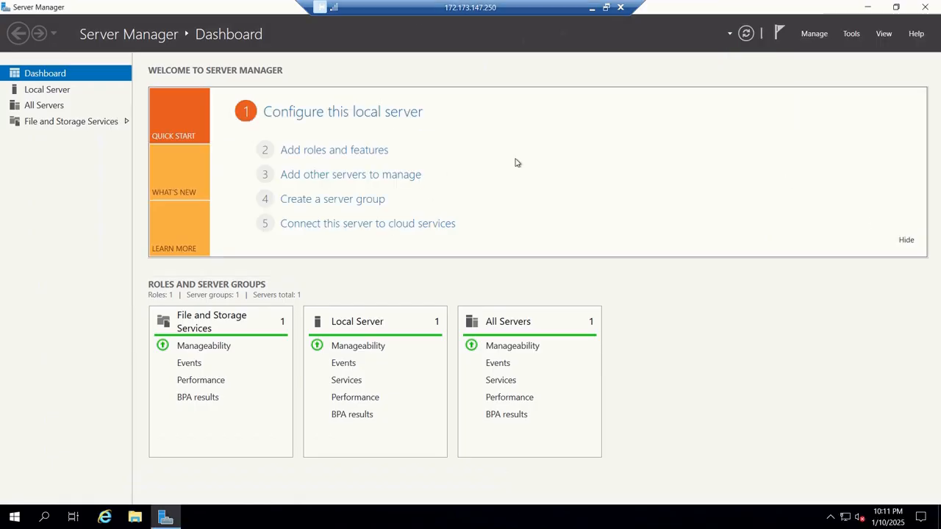
Search for "power" on vm2, run Windows PowerShell as administrator and execute "ping vm1".
{"action": "left_click", "coordinate": [14, 522]}
{"action": "left_click", "coordinate": [15, 523]}
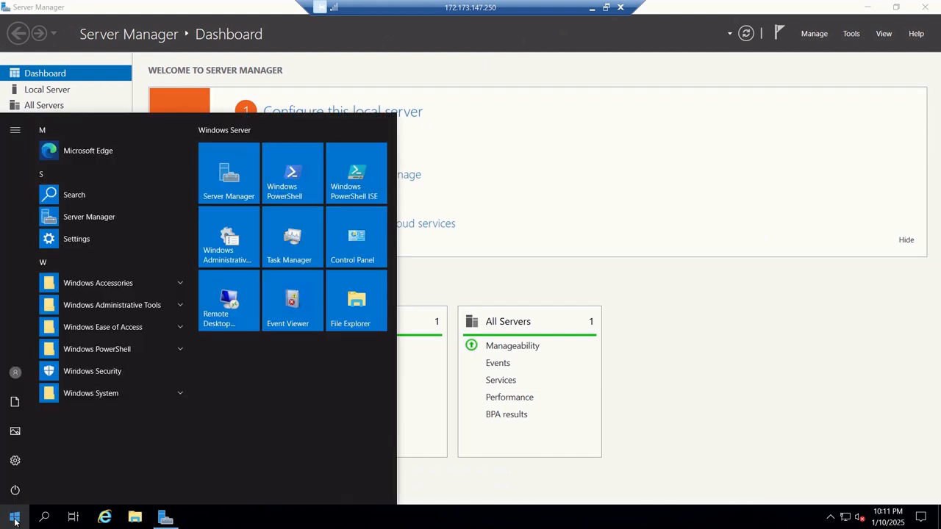
{"action": "left_click", "coordinate": [14, 522]}
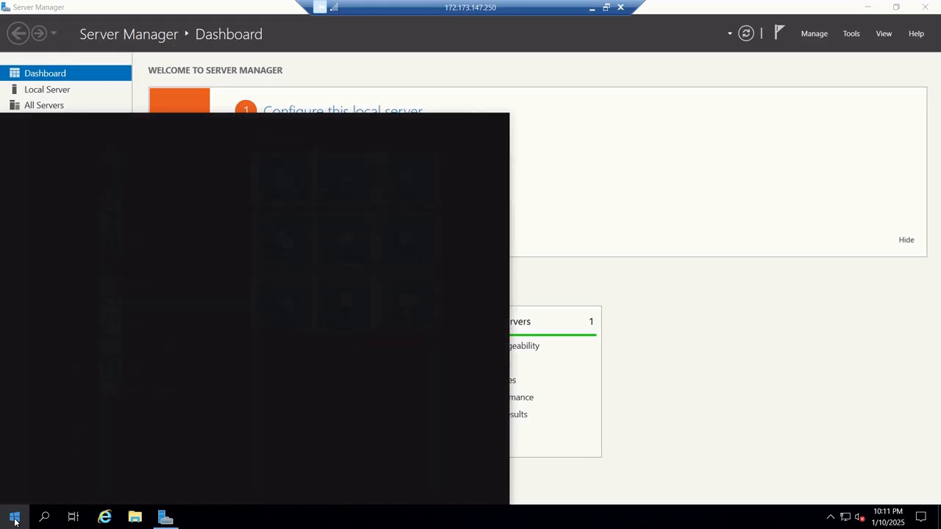
{"action": "type", "text": "power"}
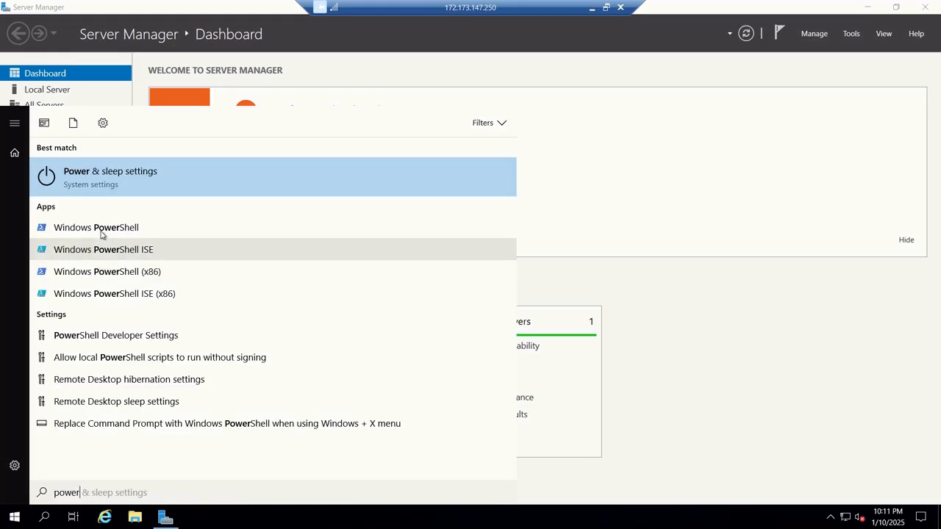
{"action": "right_click", "coordinate": [101, 233]}
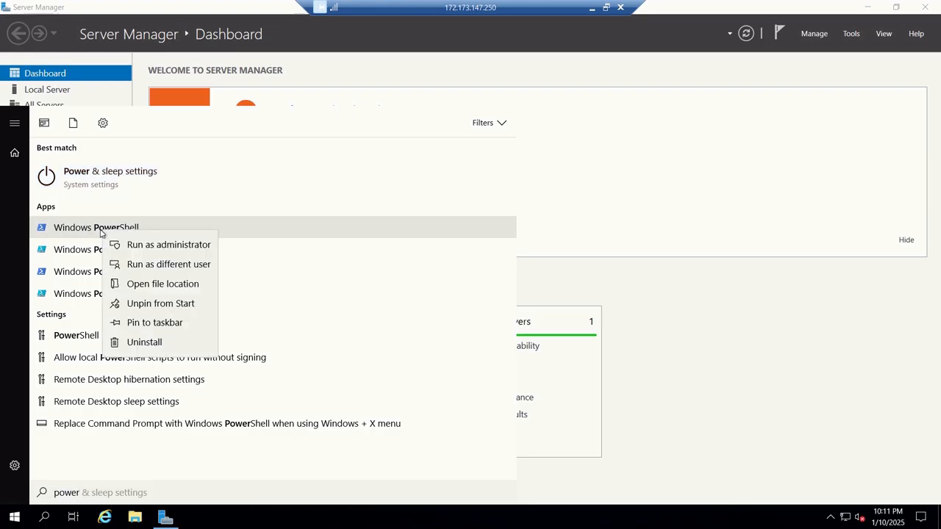
{"action": "left_click", "coordinate": [140, 247]}
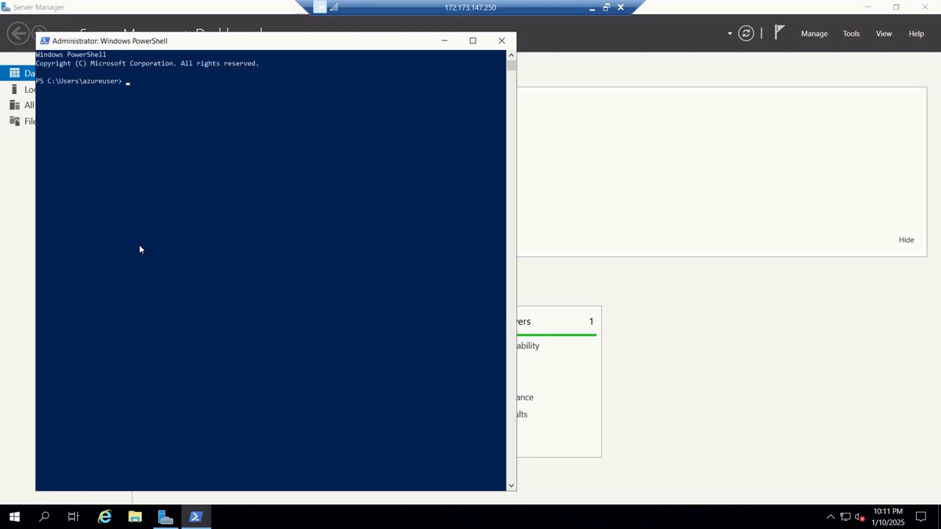
{"action": "type", "text": "ping vm1"}
{"action": "key", "text": "Return"}
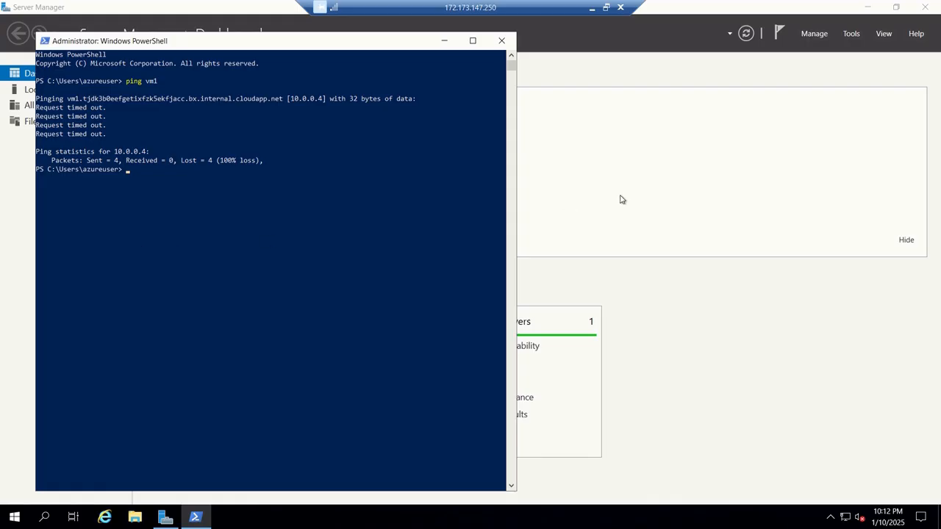
Open vm2's firewall settings from its Local Server properties in Server Manager and turn off Windows Defender Firewall for the public network.
{"action": "left_click", "coordinate": [444, 40]}
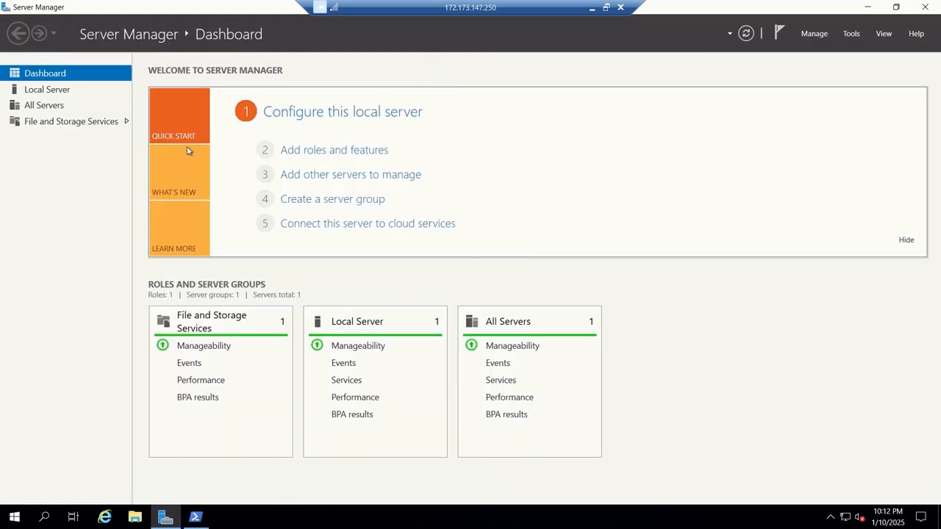
{"action": "left_click", "coordinate": [48, 91]}
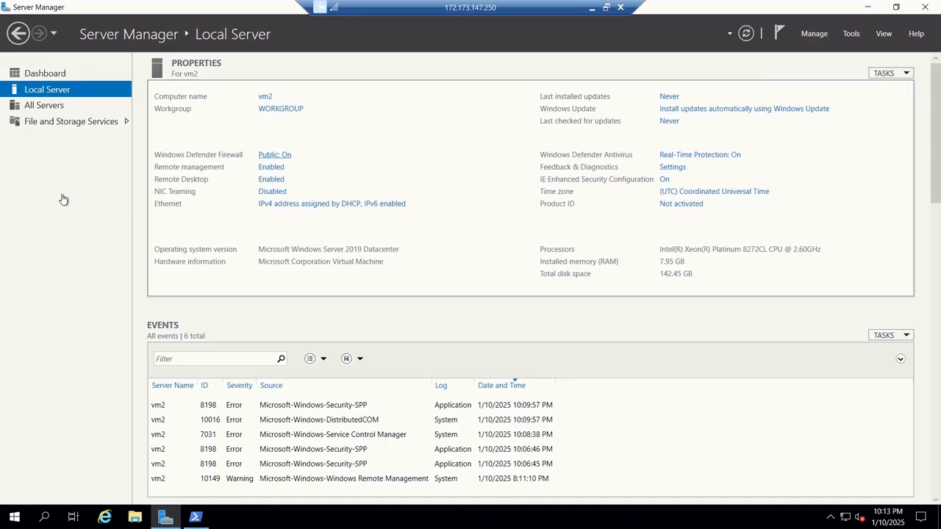
{"action": "left_click", "coordinate": [276, 156]}
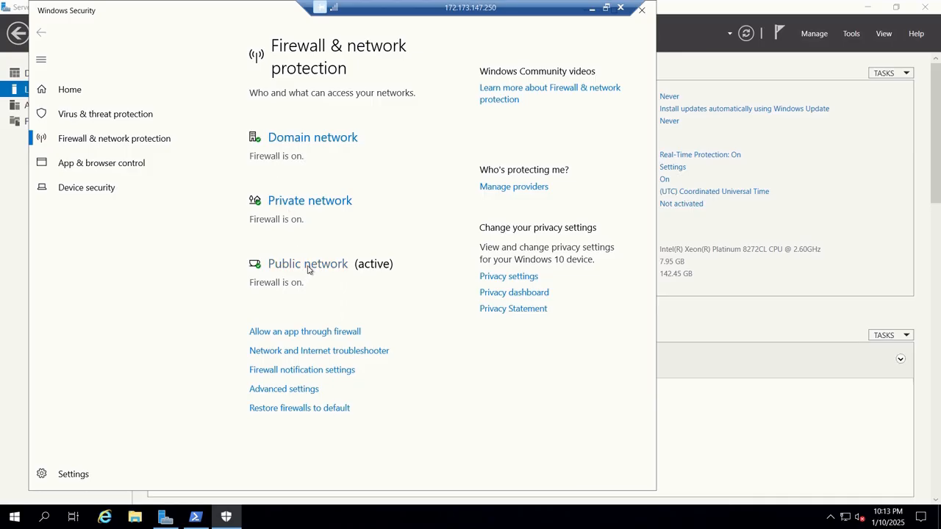
{"action": "left_click", "coordinate": [308, 266]}
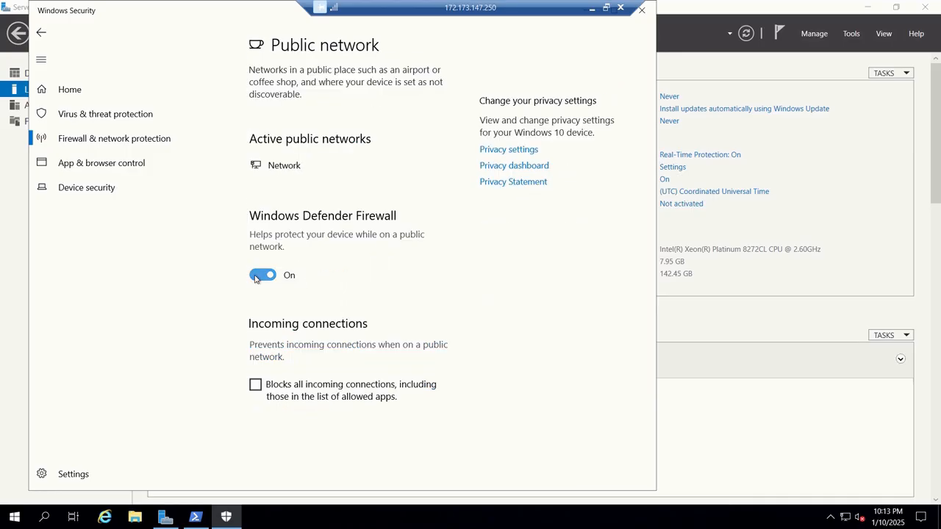
{"action": "left_click", "coordinate": [259, 275]}
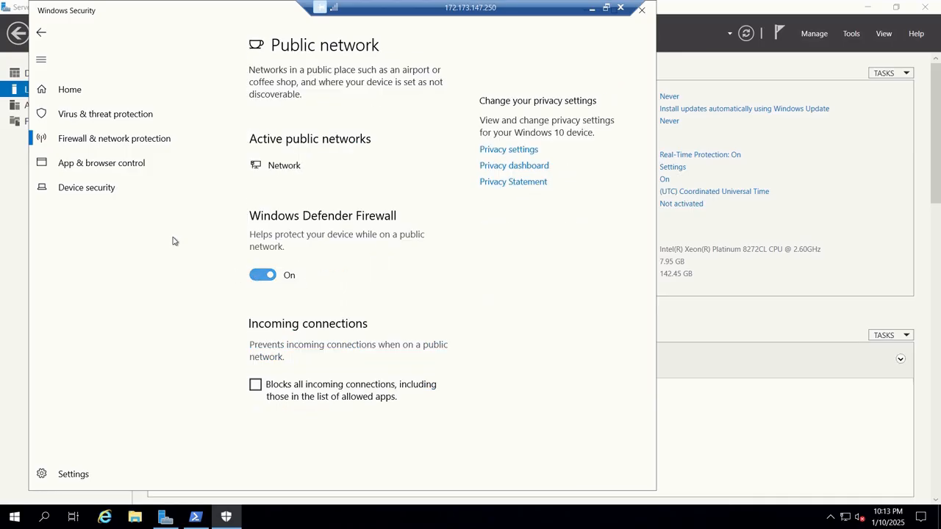
Turn off Windows Defender Firewall for the private network on vm2.
{"action": "left_click", "coordinate": [40, 34]}
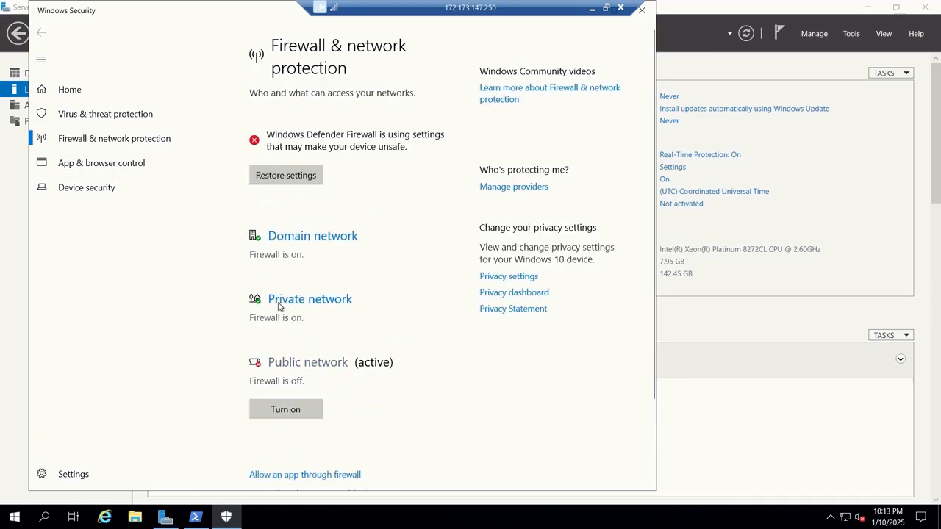
{"action": "left_click", "coordinate": [284, 301]}
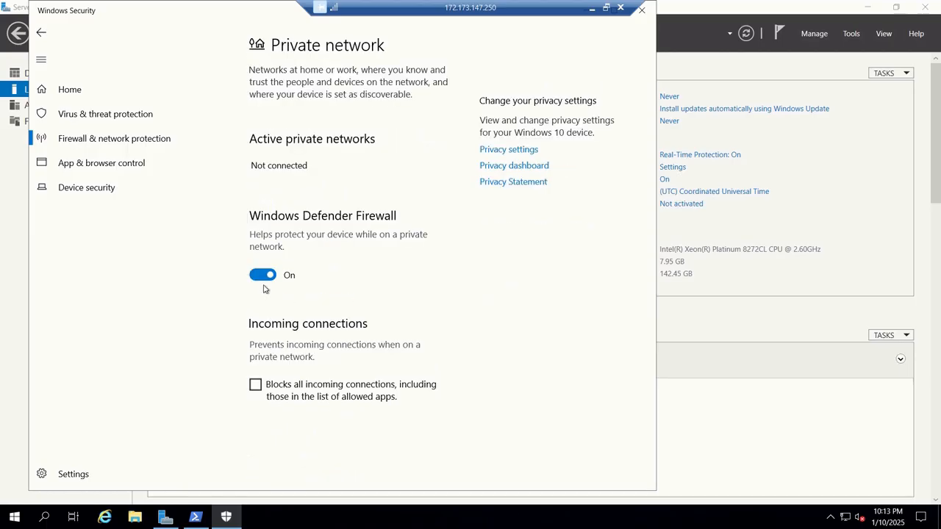
{"action": "left_click", "coordinate": [263, 277]}
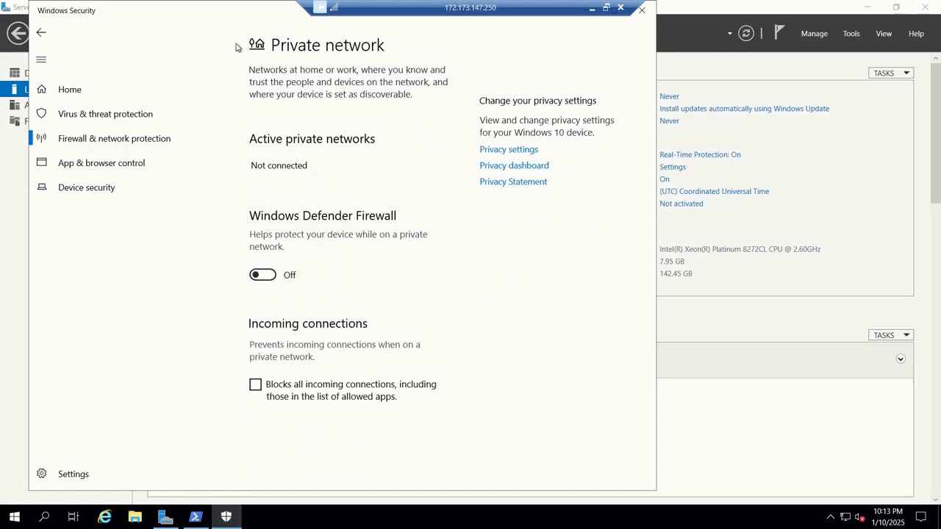
Switch to the vm1 remote session, open its firewall settings from the Local Server properties and turn off the public network firewall.
{"action": "left_click", "coordinate": [592, 8]}
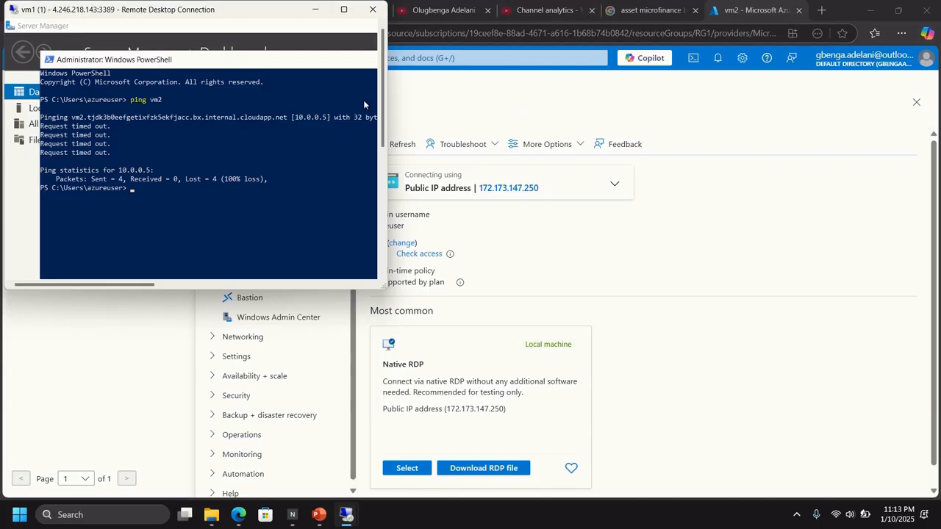
{"action": "left_click", "coordinate": [344, 10]}
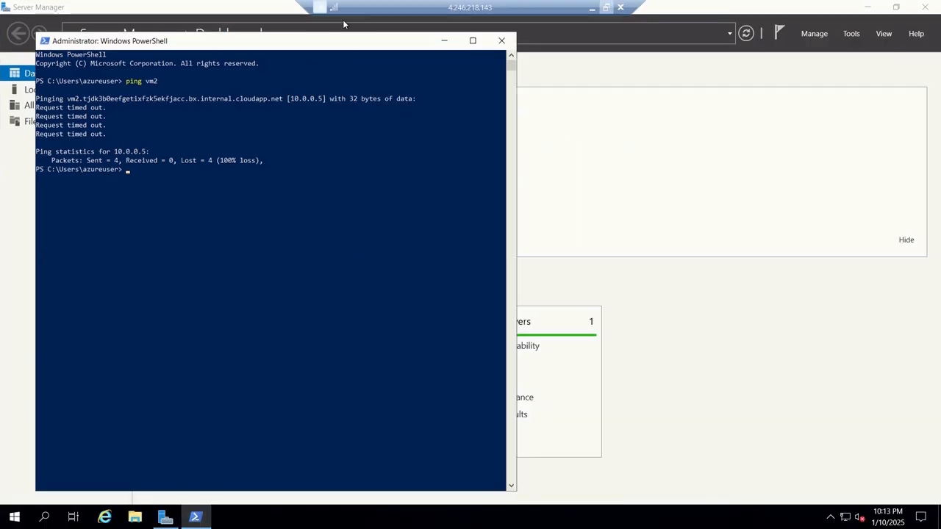
{"action": "left_click", "coordinate": [30, 168]}
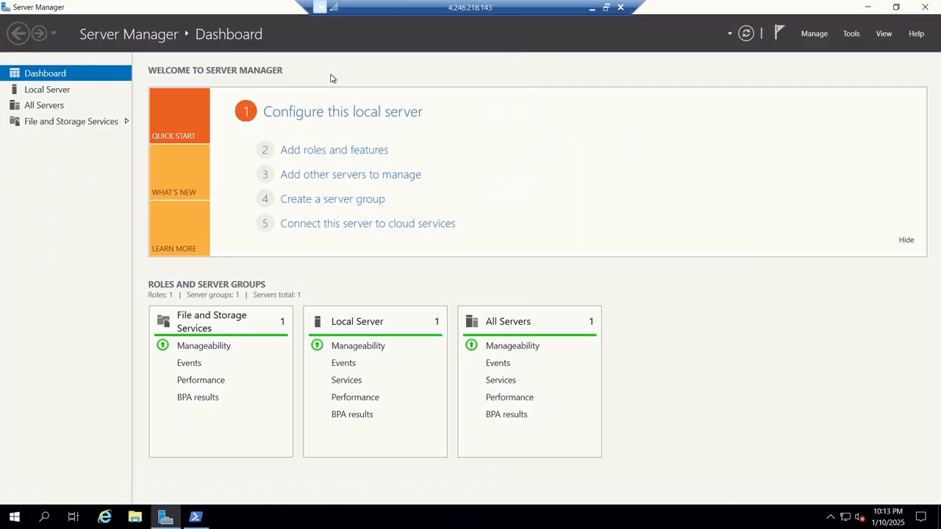
{"action": "left_click", "coordinate": [47, 90]}
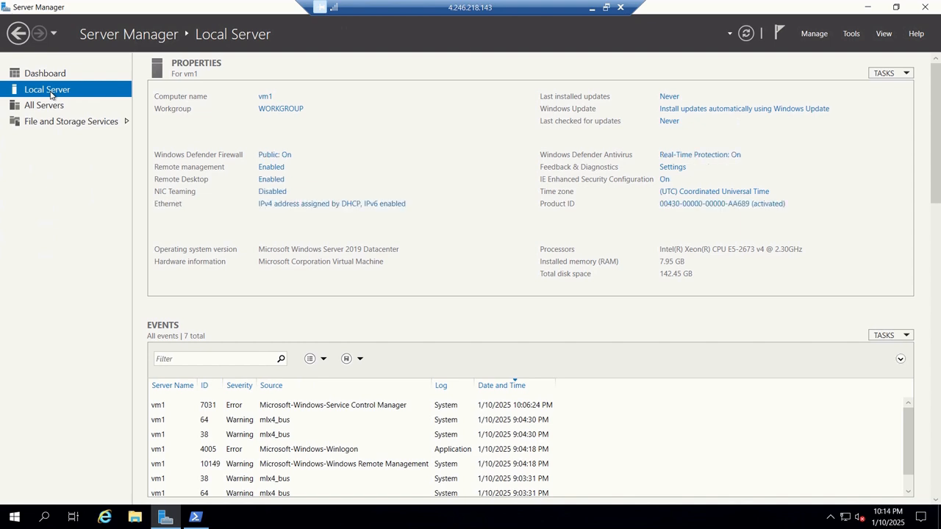
{"action": "left_click", "coordinate": [274, 155]}
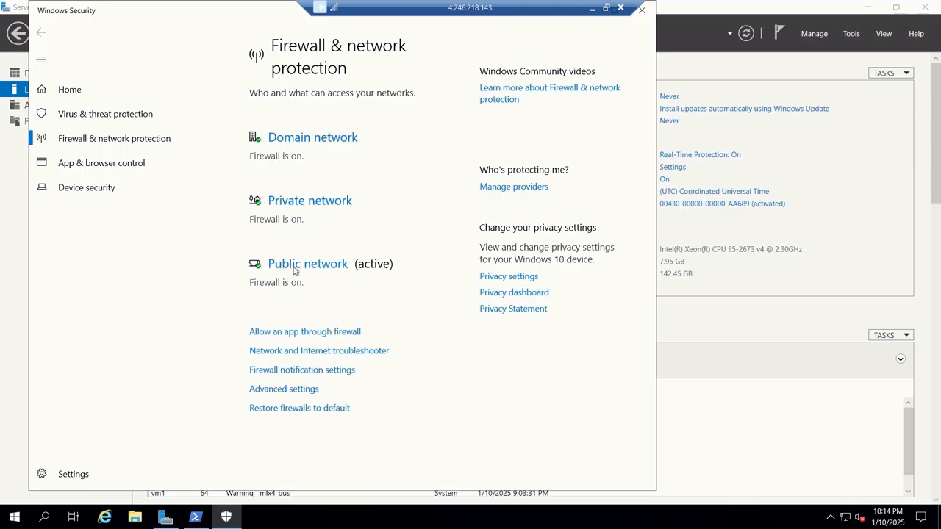
{"action": "left_click", "coordinate": [294, 269]}
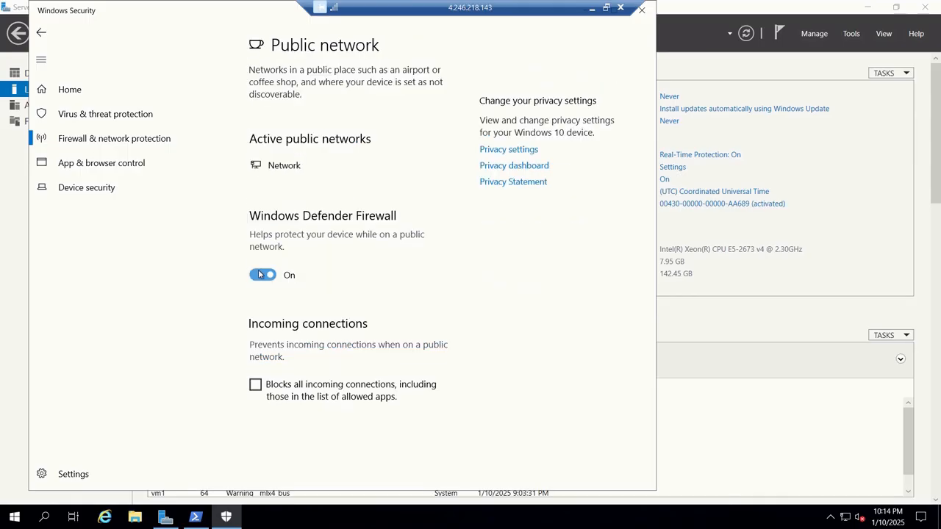
{"action": "left_click", "coordinate": [258, 274]}
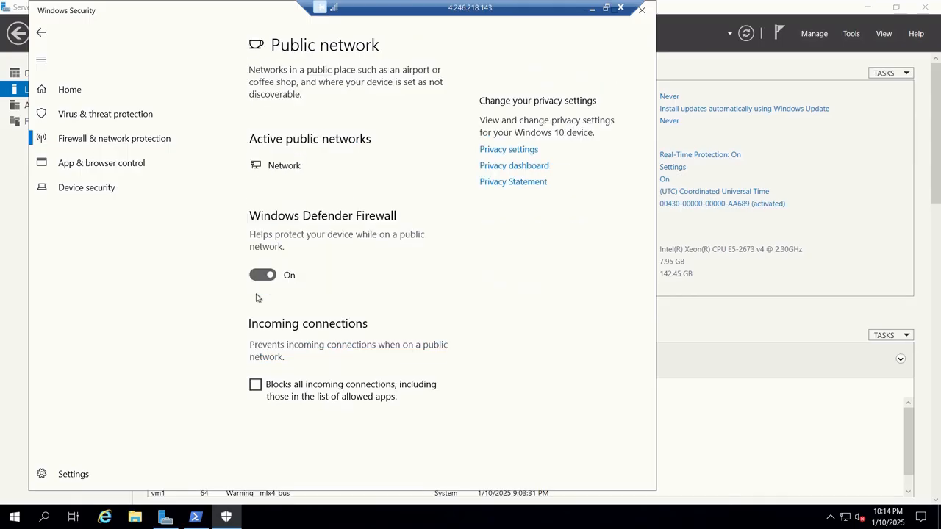
Turn off Windows Defender Firewall for the private network on vm1.
{"action": "left_click", "coordinate": [41, 35]}
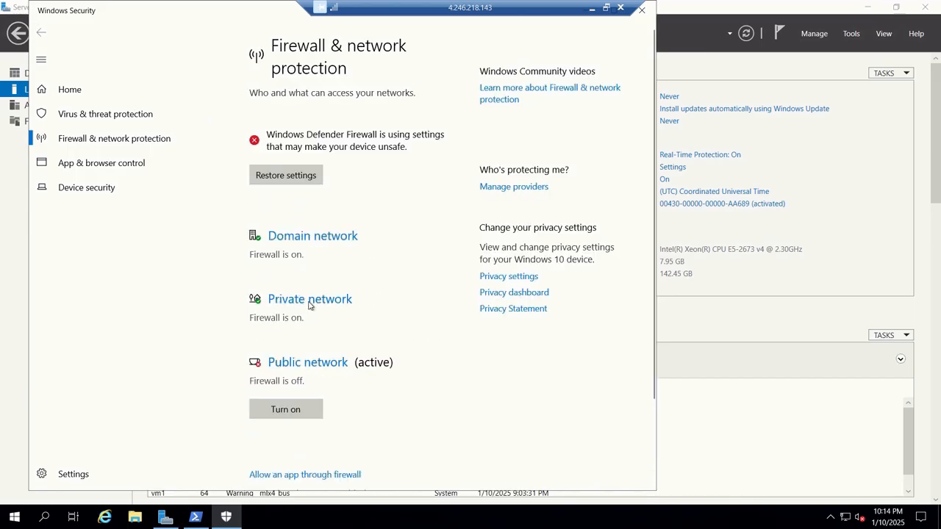
{"action": "left_click", "coordinate": [310, 300]}
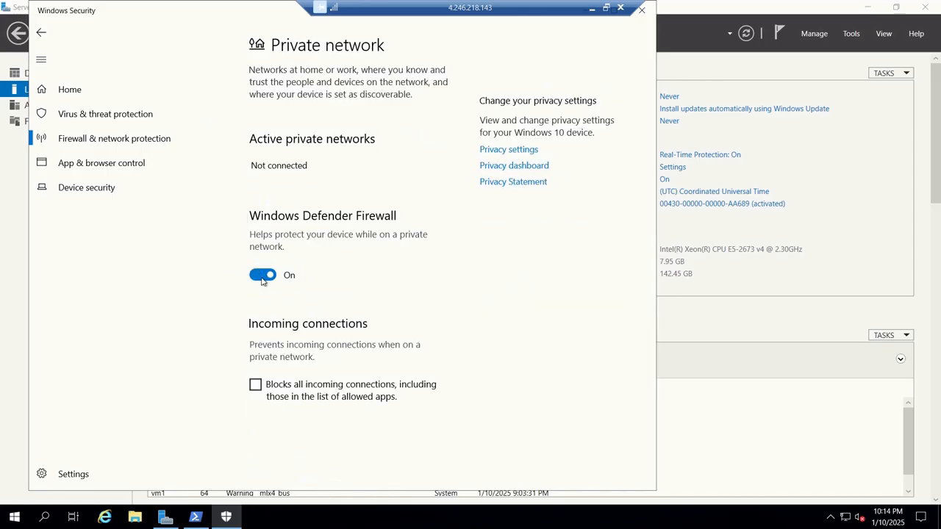
{"action": "left_click", "coordinate": [262, 276]}
Return to PowerShell on vm1 and execute "ping vm2" twice.
{"action": "left_click", "coordinate": [197, 518]}
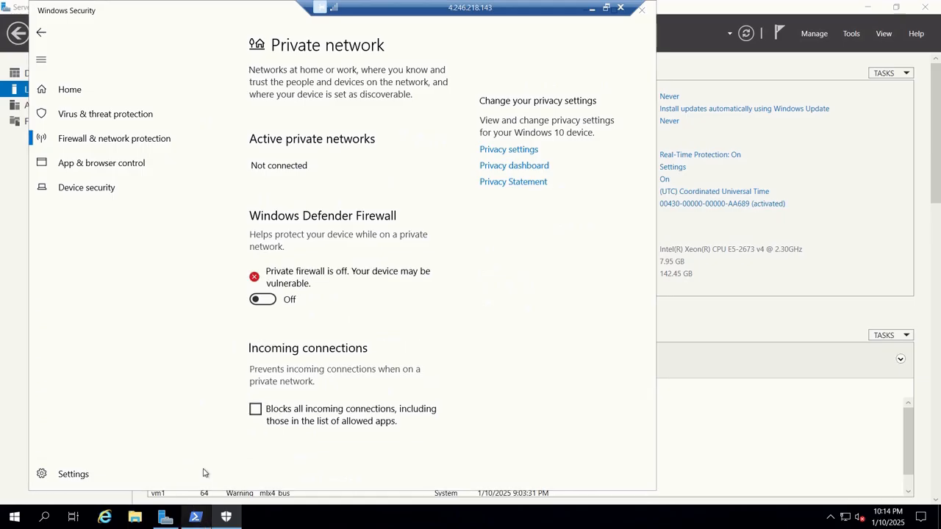
{"action": "left_click", "coordinate": [147, 204]}
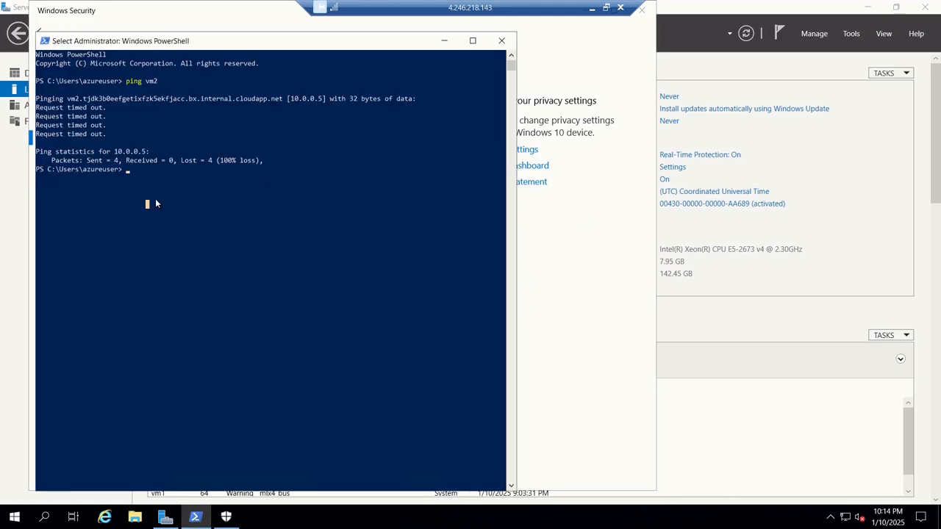
{"action": "key", "text": "Up"}
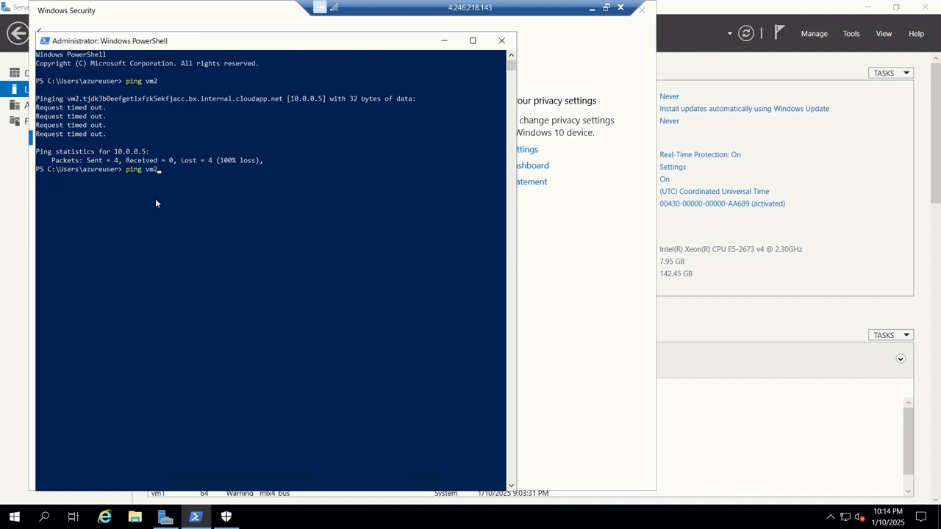
{"action": "key", "text": "Return"}
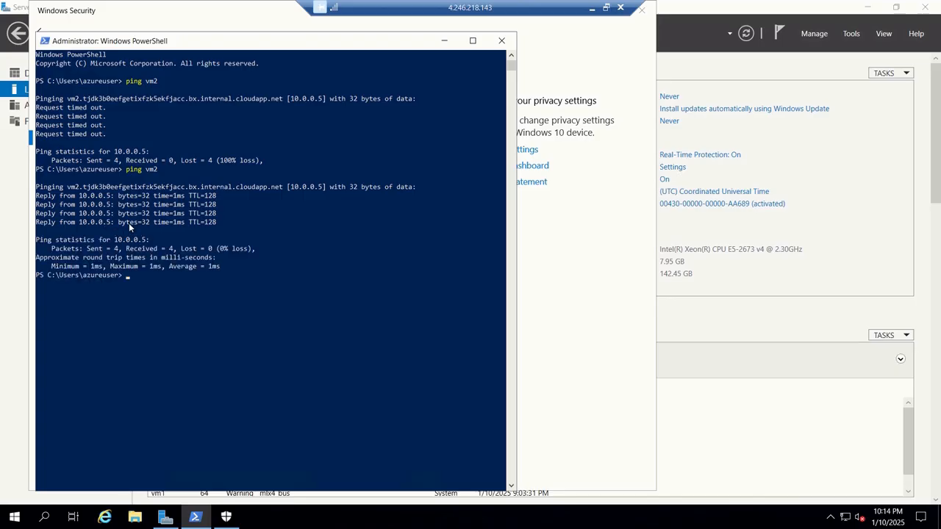
{"action": "key", "text": "Up"}
{"action": "key", "text": "Return"}
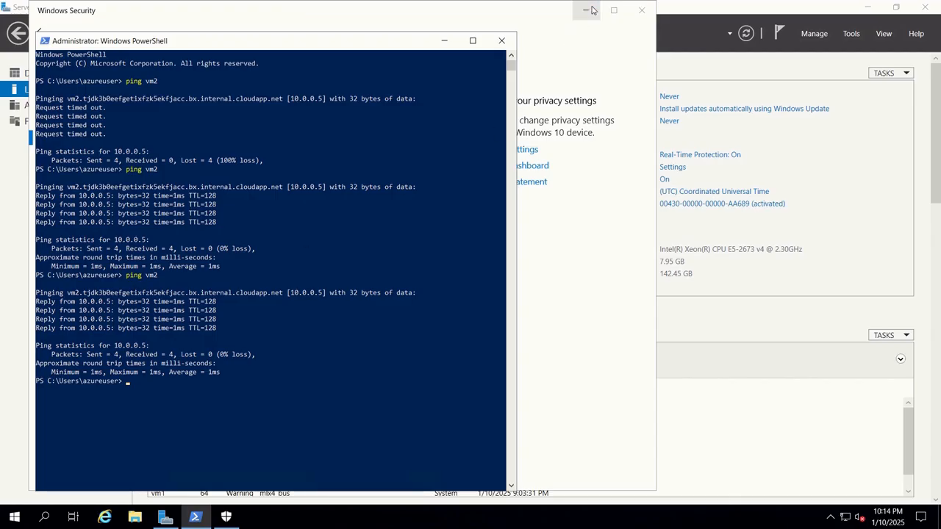
Switch to the vm2 remote session and close its Windows Security window.
{"action": "left_click", "coordinate": [591, 8]}
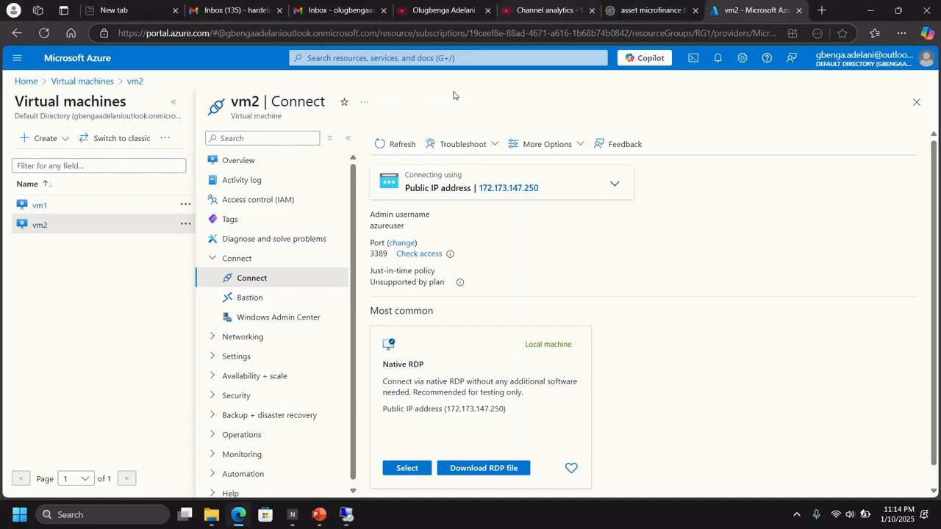
{"action": "left_click", "coordinate": [345, 522]}
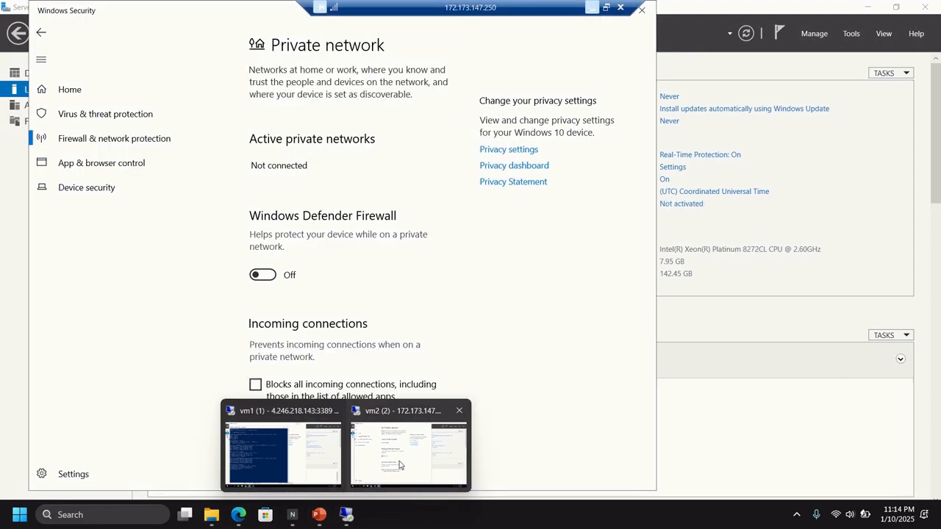
{"action": "left_click", "coordinate": [408, 450]}
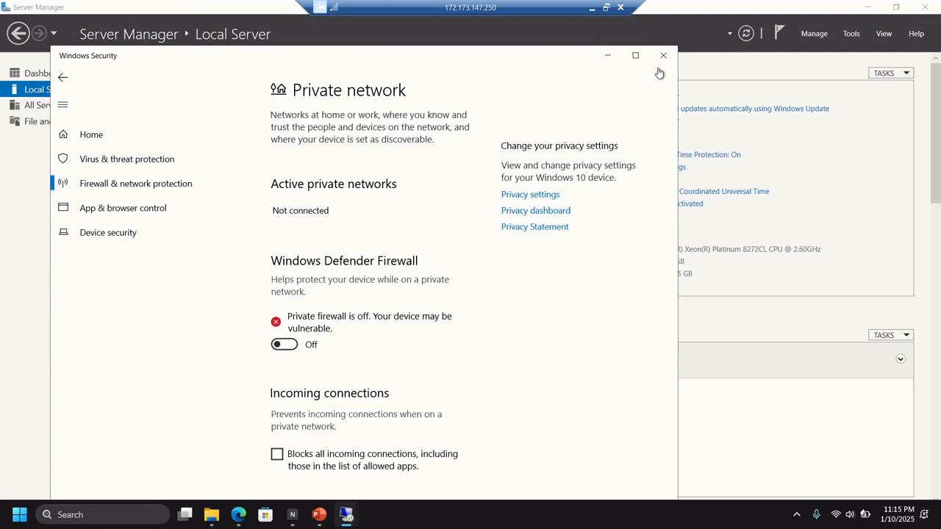
{"action": "left_click", "coordinate": [664, 57]}
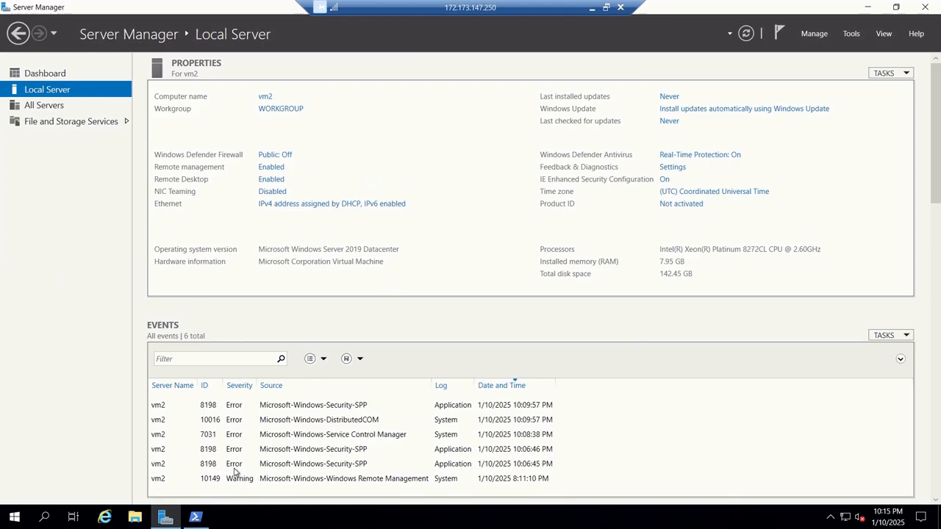
Return to PowerShell on vm2 and execute "ping vm1" again.
{"action": "left_click", "coordinate": [201, 523]}
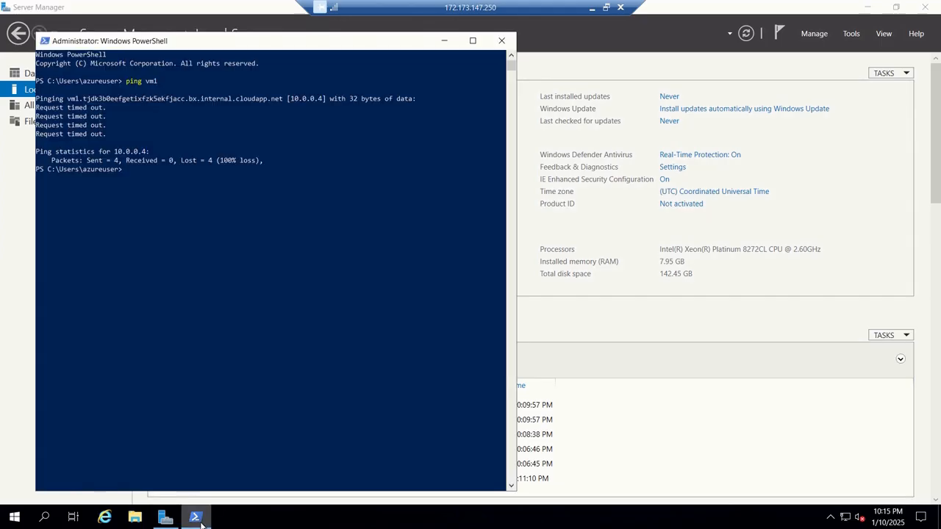
{"action": "left_click", "coordinate": [156, 206]}
{"action": "key", "text": "Up"}
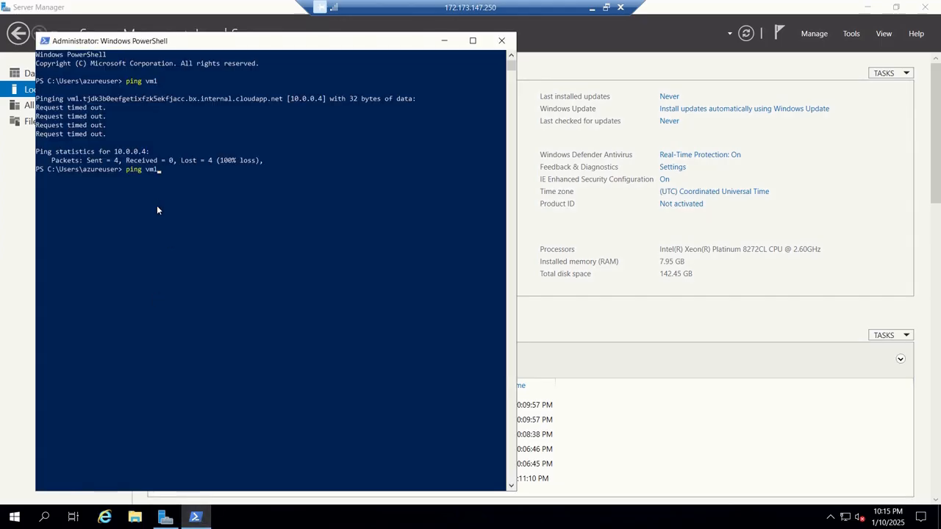
{"action": "key", "text": "Return"}
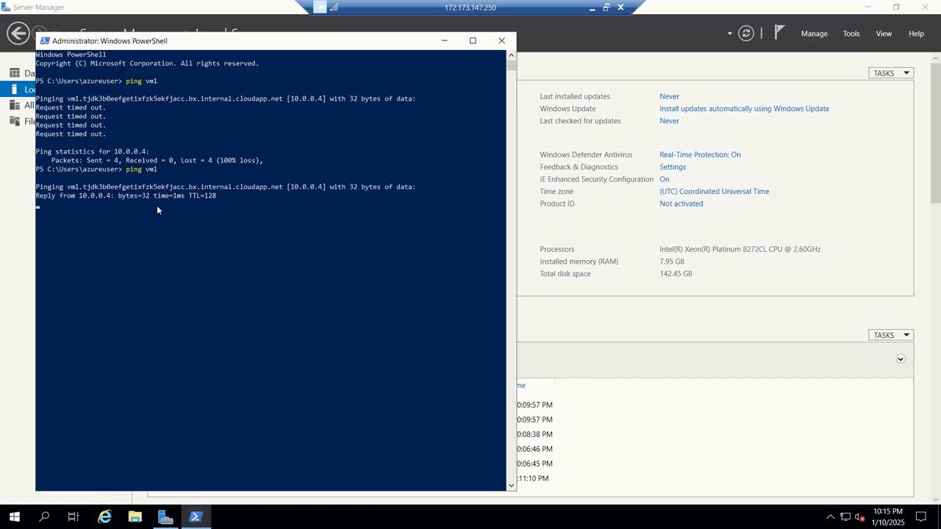